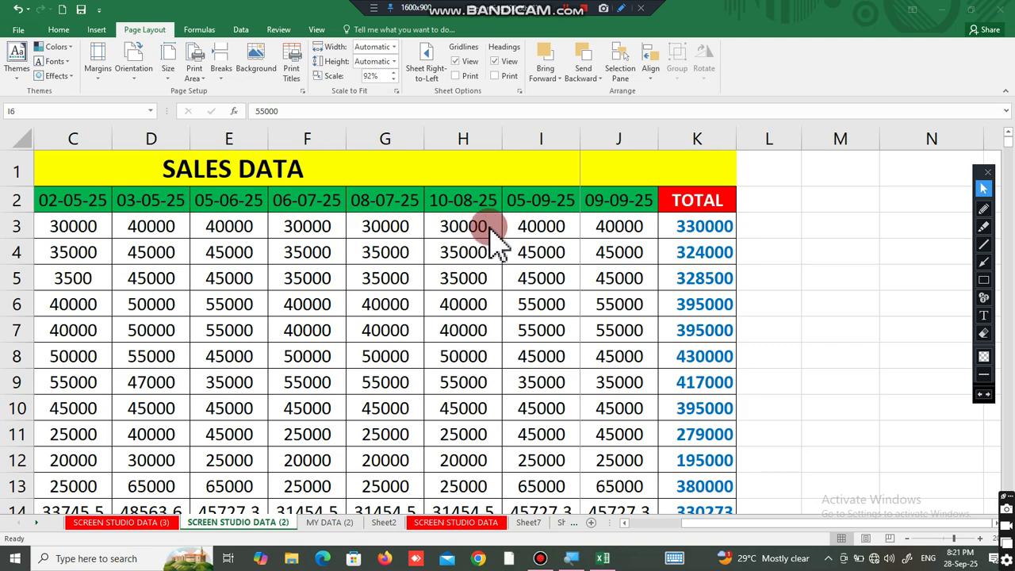
Open the print preview of the SCREEN STUDIO DATA (2) sheet and return to the worksheet.
{"action": "left_click_drag", "start_coordinate": [737, 525], "coordinate": [616, 535]}
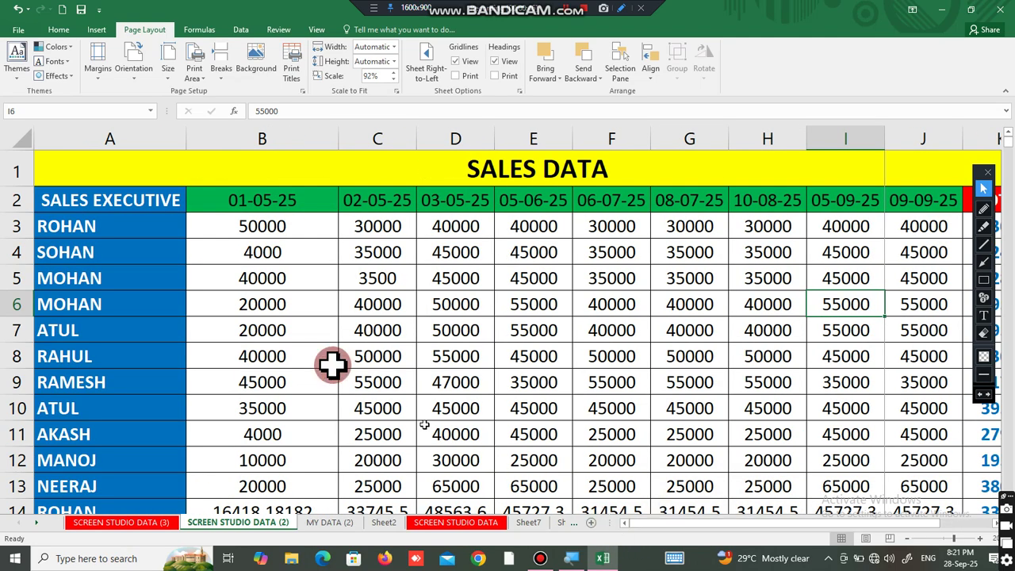
{"action": "left_click", "coordinate": [19, 30]}
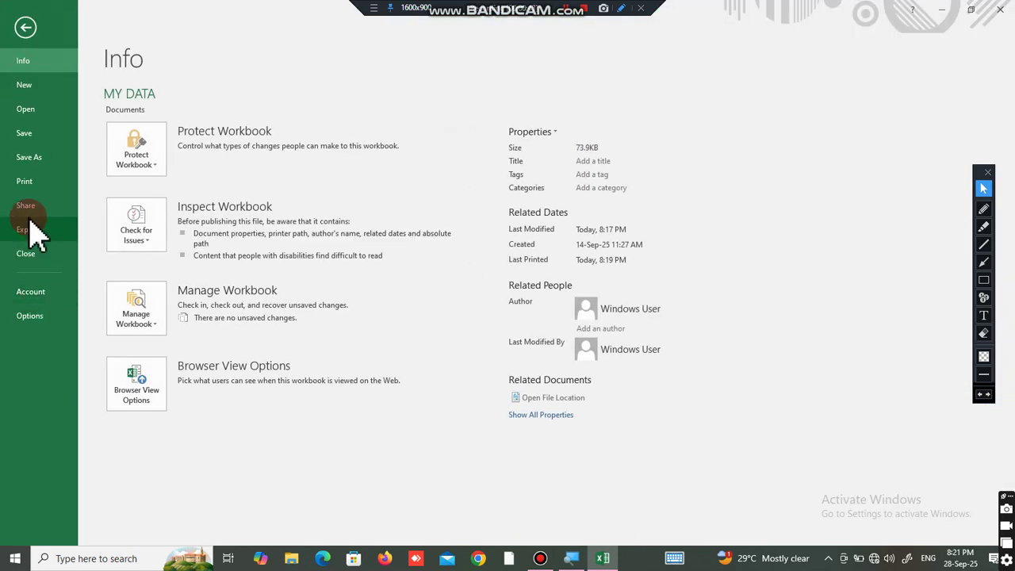
{"action": "left_click", "coordinate": [24, 181]}
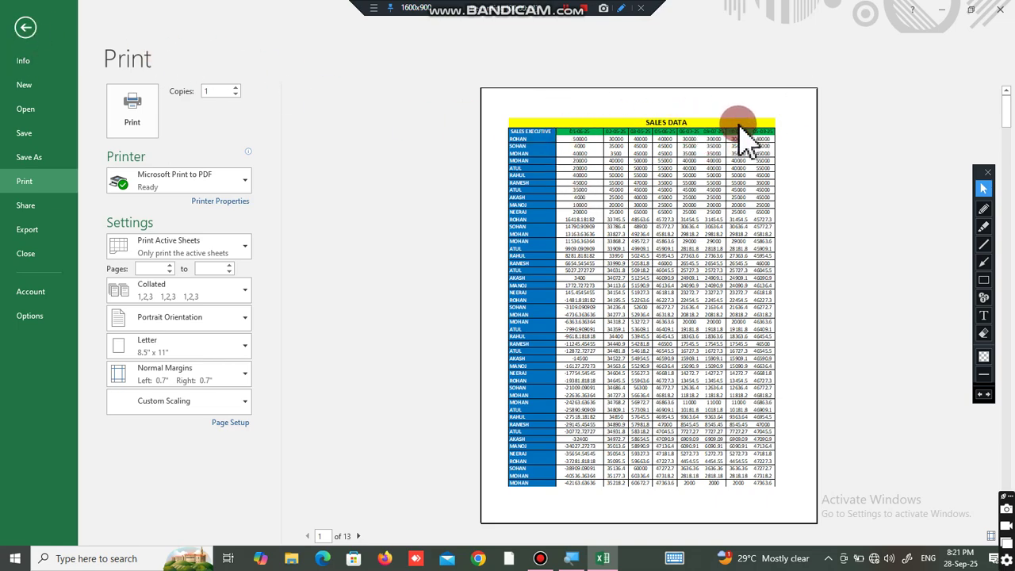
{"action": "left_click", "coordinate": [24, 30]}
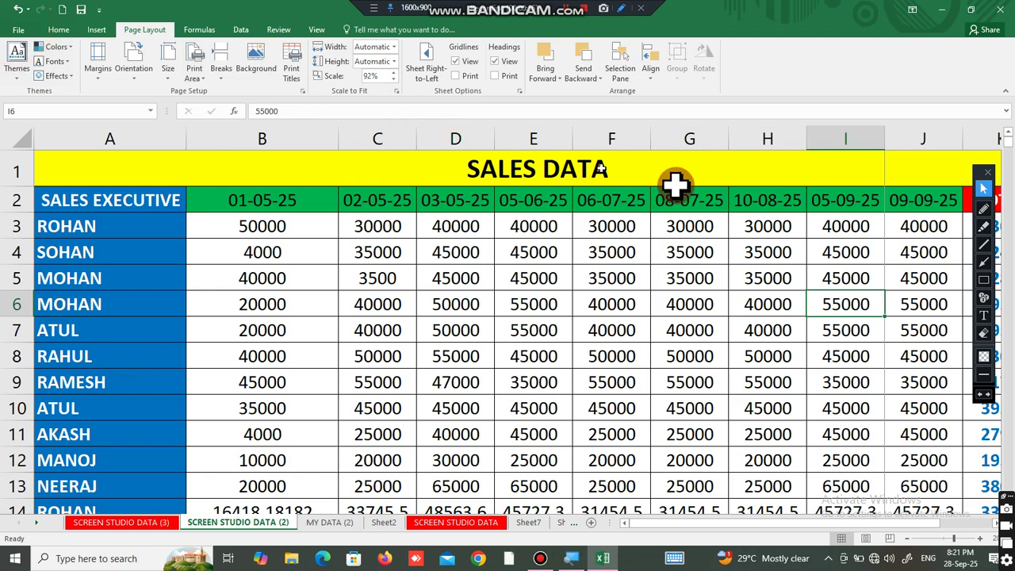
Check the sheet through to the TOTAL column, preview pages 1 and 2 of its printout, and return to page 1.
{"action": "left_click_drag", "start_coordinate": [805, 523], "coordinate": [861, 520]}
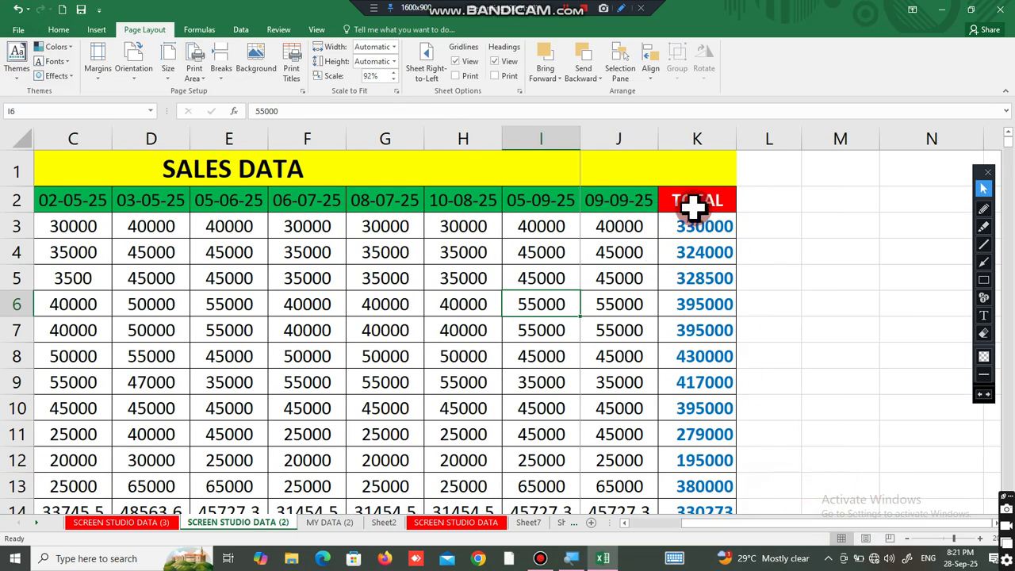
{"action": "key", "text": "ctrl+p"}
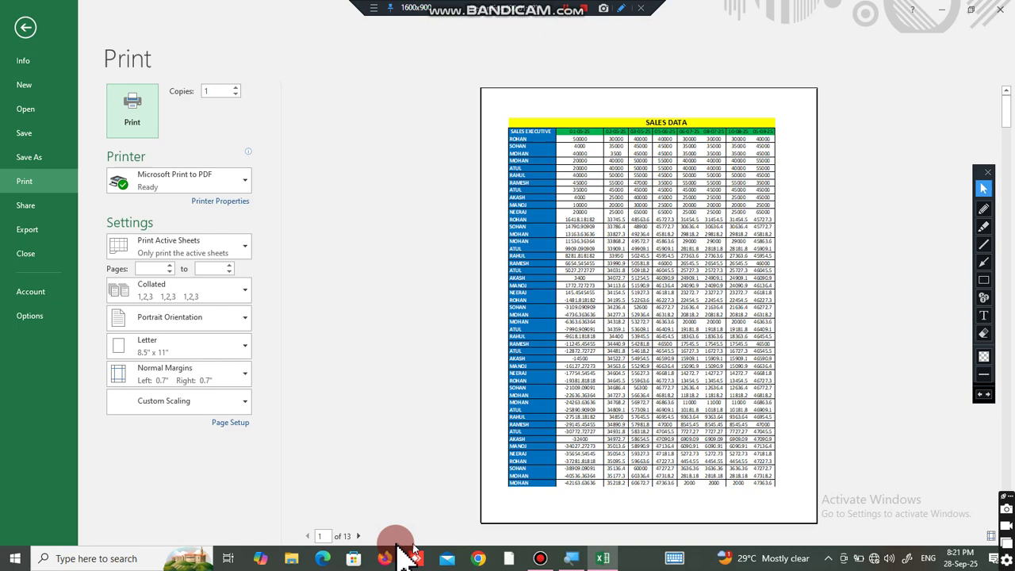
{"action": "left_click", "coordinate": [357, 537]}
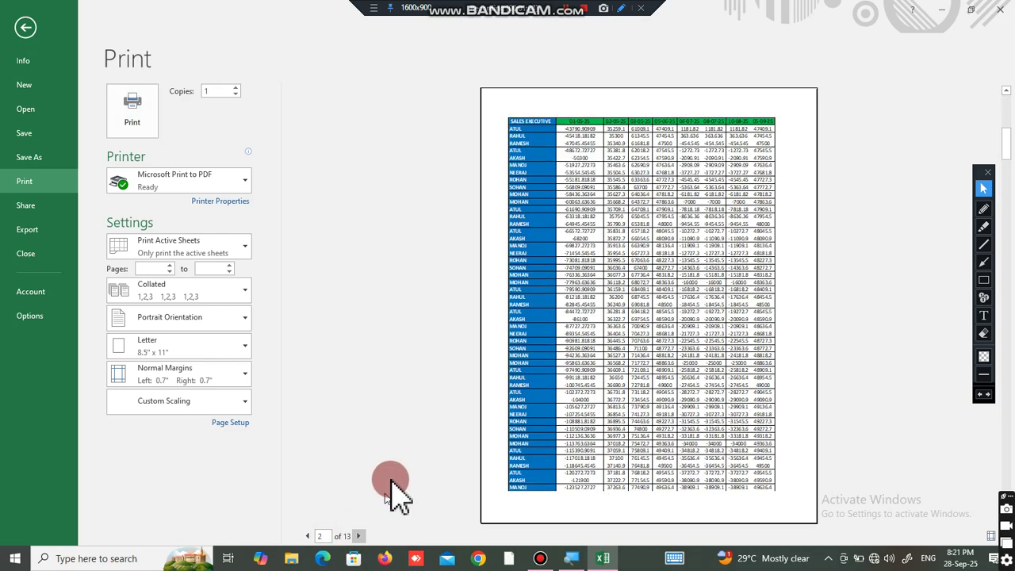
{"action": "left_click", "coordinate": [307, 535]}
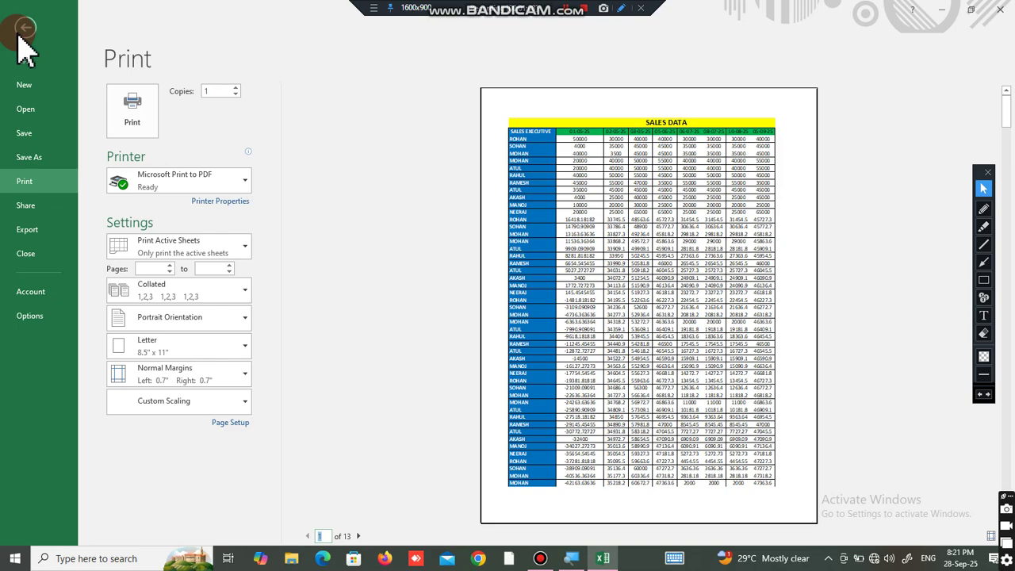
{"action": "left_click", "coordinate": [146, 289]}
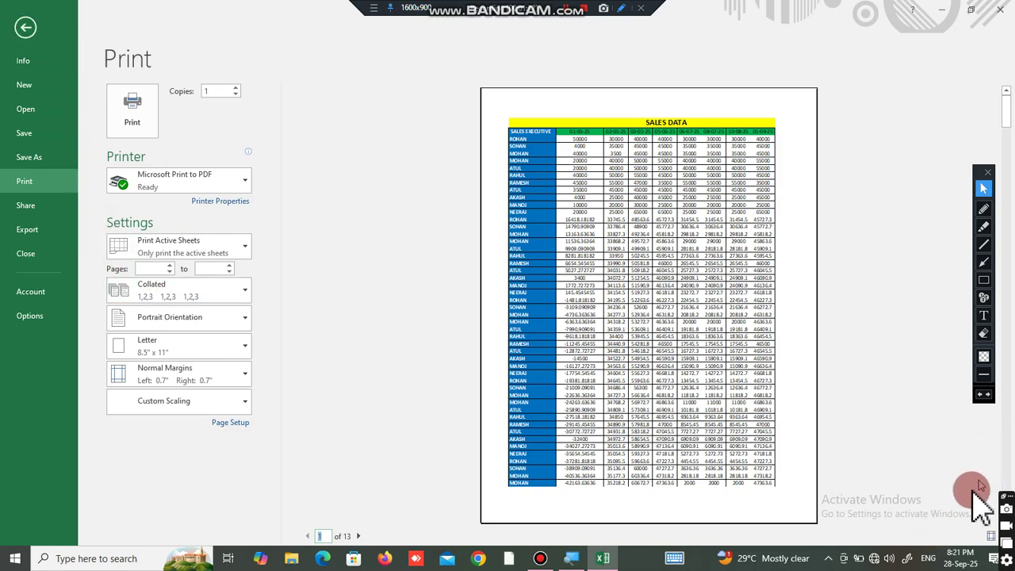
Examine the blank margins around the table on the first preview page and return to the worksheet.
{"action": "left_click", "coordinate": [990, 230]}
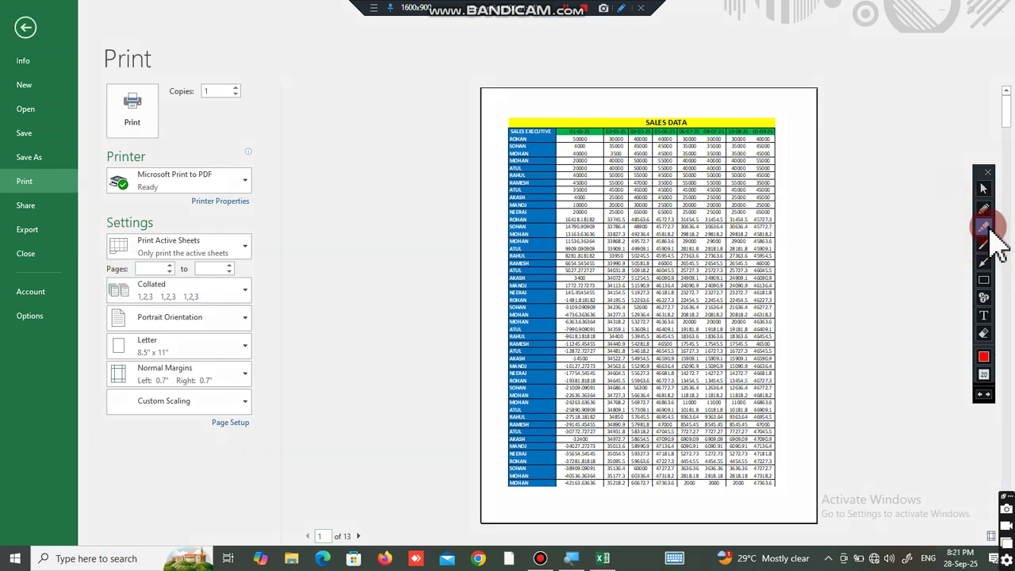
{"action": "left_click_drag", "start_coordinate": [499, 101], "coordinate": [832, 118]}
{"action": "mouse_move", "coordinate": [790, 161]}
{"action": "left_mouse_down"}
{"action": "mouse_move", "coordinate": [793, 502]}
{"action": "mouse_move", "coordinate": [496, 510]}
{"action": "mouse_move", "coordinate": [494, 152]}
{"action": "mouse_move", "coordinate": [503, 111]}
{"action": "left_mouse_up"}
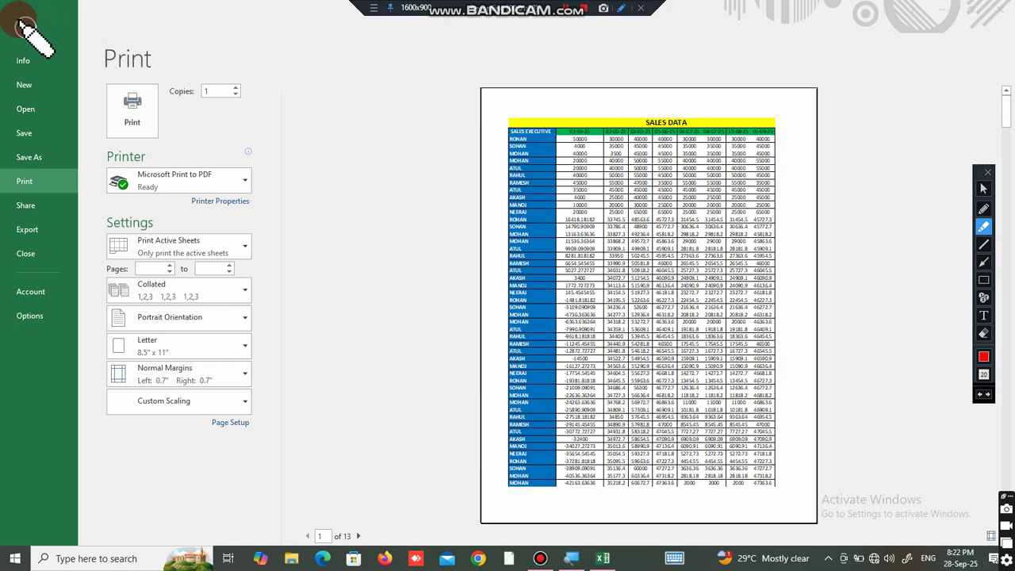
{"action": "left_click", "coordinate": [983, 190]}
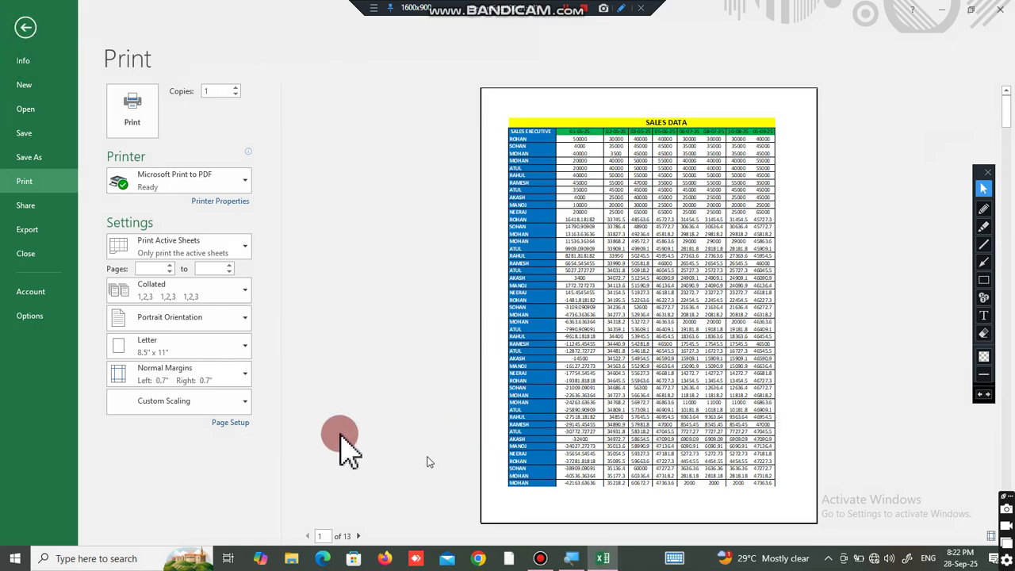
{"action": "left_click", "coordinate": [29, 28]}
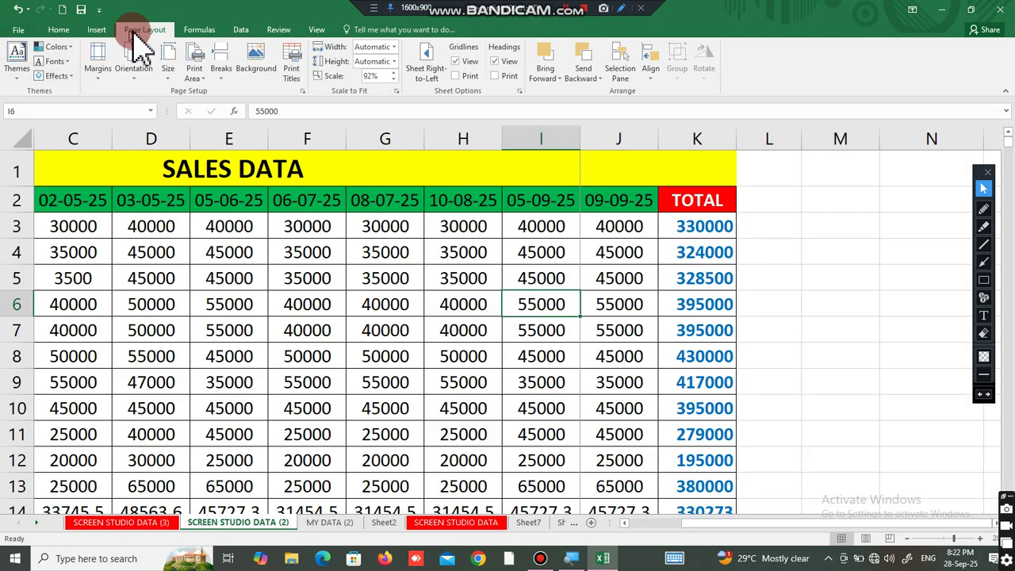
Set custom page margins of 0.1 for the top, left, right and bottom.
{"action": "left_click", "coordinate": [98, 86]}
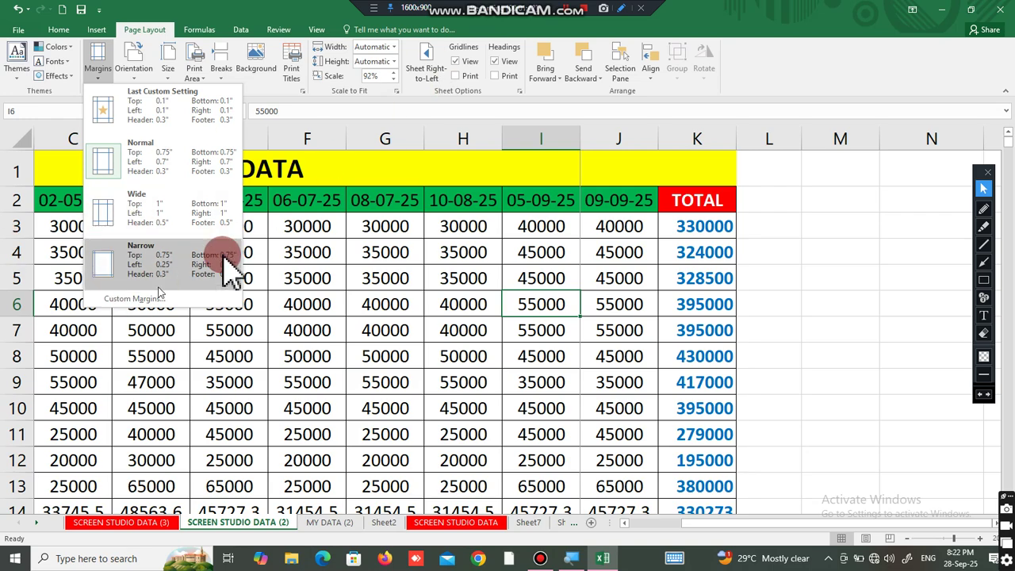
{"action": "left_click", "coordinate": [139, 300]}
{"action": "left_click_drag", "start_coordinate": [544, 230], "coordinate": [512, 234]}
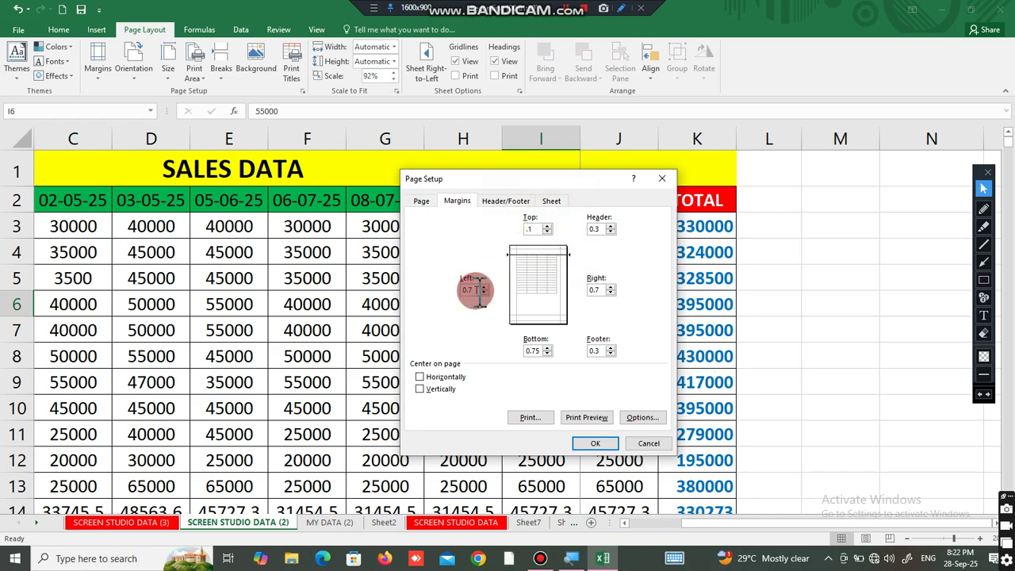
{"action": "left_click_drag", "start_coordinate": [479, 290], "coordinate": [448, 305]}
{"action": "left_click", "coordinate": [613, 291]}
{"action": "mouse_move", "coordinate": [606, 291]}
{"action": "left_mouse_down"}
{"action": "mouse_move", "coordinate": [586, 293]}
{"action": "mouse_move", "coordinate": [589, 311]}
{"action": "left_mouse_up"}
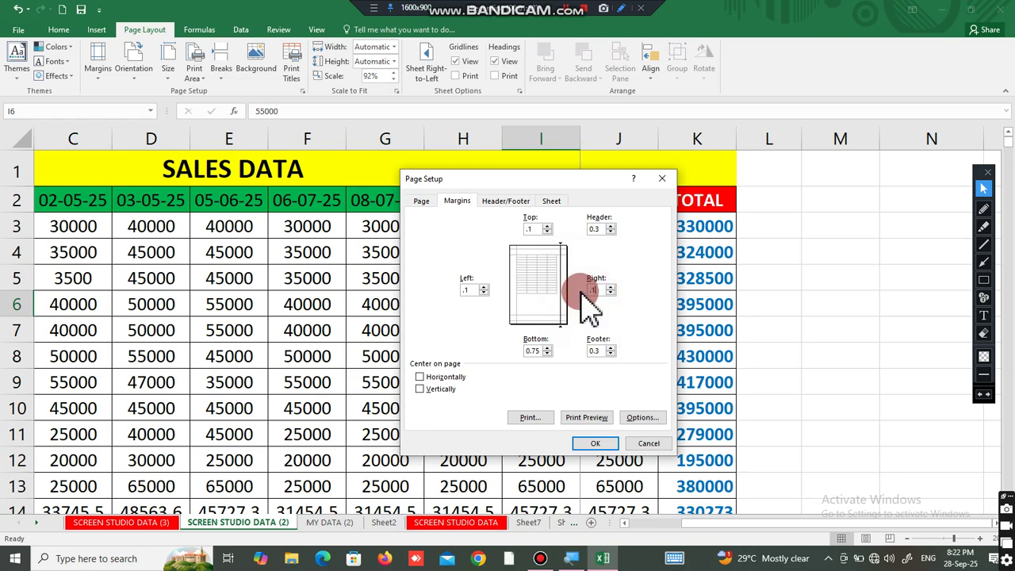
{"action": "left_click", "coordinate": [544, 350]}
{"action": "left_click_drag", "start_coordinate": [544, 354], "coordinate": [522, 311]}
{"action": "left_click", "coordinate": [596, 444]}
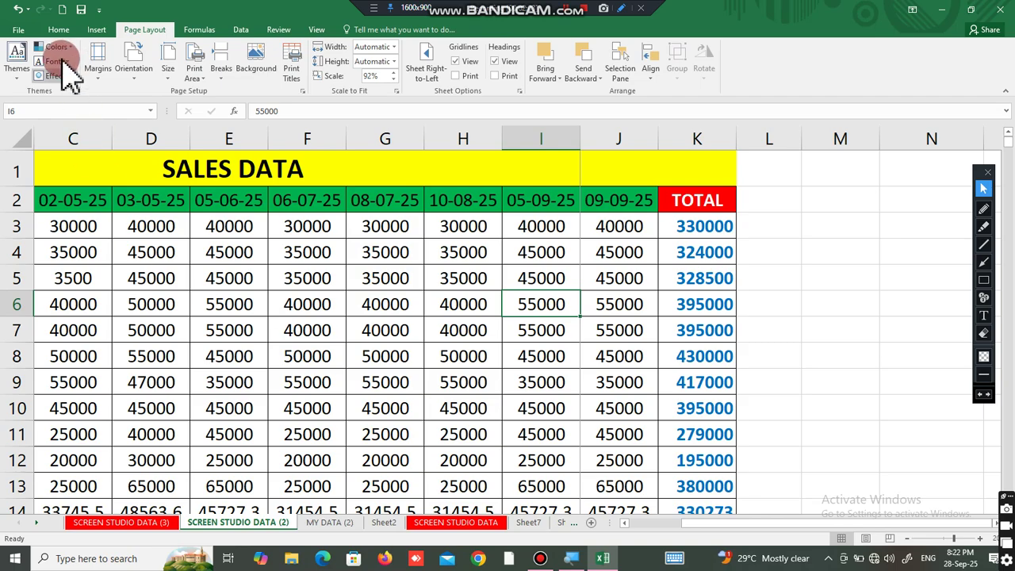
Preview the printout with the custom margins, examine how the table fills the page, and return to the worksheet.
{"action": "left_click", "coordinate": [18, 30]}
{"action": "left_click", "coordinate": [26, 184]}
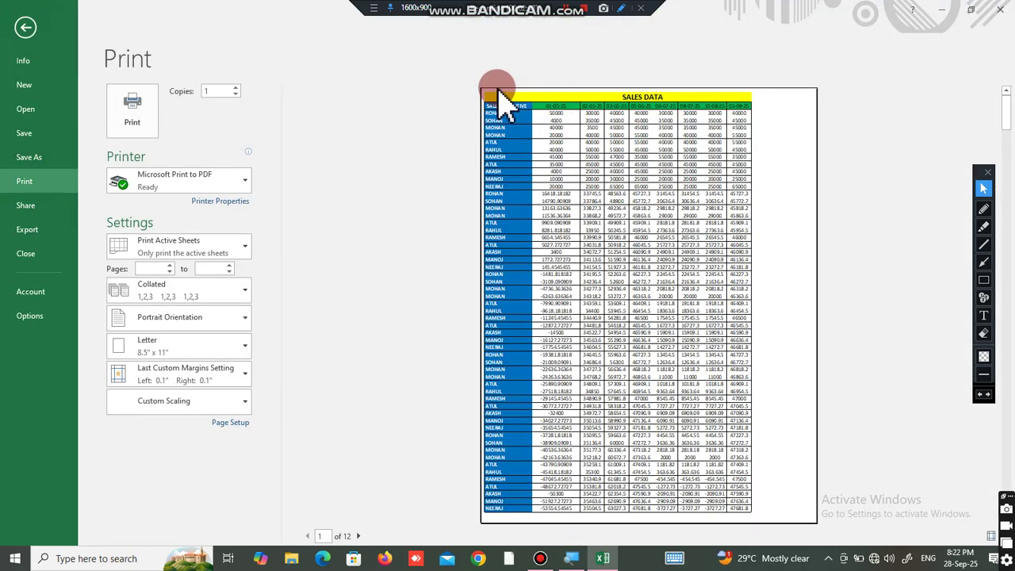
{"action": "left_click", "coordinate": [984, 230]}
{"action": "mouse_move", "coordinate": [498, 93]}
{"action": "left_mouse_down"}
{"action": "mouse_move", "coordinate": [742, 94]}
{"action": "mouse_move", "coordinate": [474, 93]}
{"action": "mouse_move", "coordinate": [485, 525]}
{"action": "mouse_move", "coordinate": [747, 524]}
{"action": "left_mouse_up"}
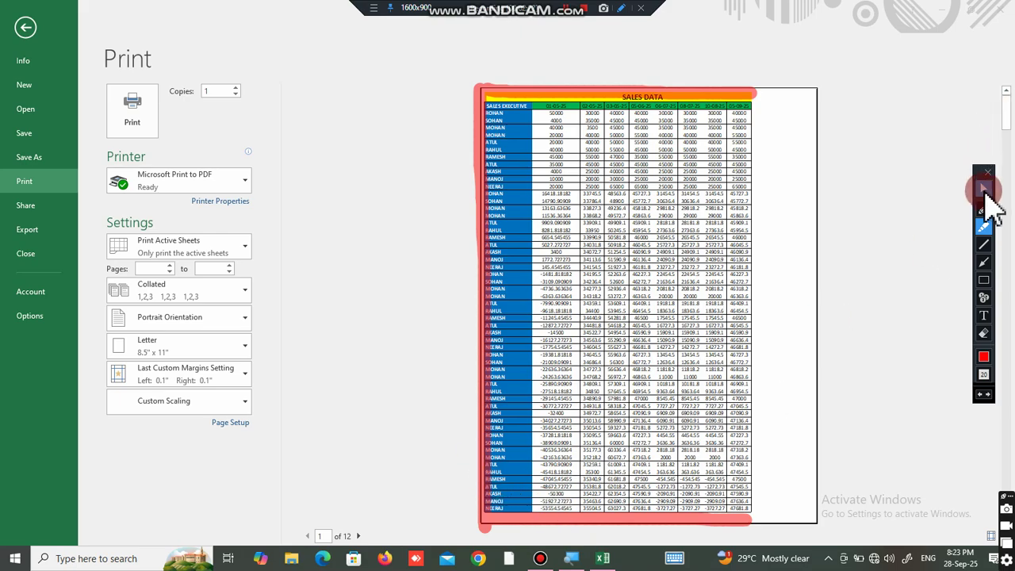
{"action": "left_click", "coordinate": [983, 333]}
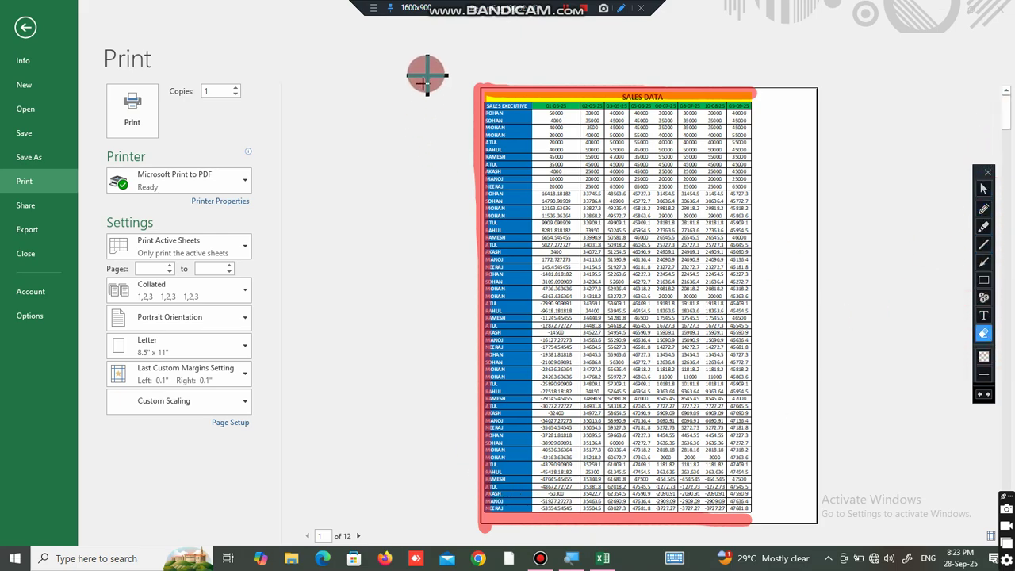
{"action": "mouse_move", "coordinate": [432, 65]}
{"action": "left_mouse_down"}
{"action": "mouse_move", "coordinate": [619, 556]}
{"action": "mouse_move", "coordinate": [838, 547]}
{"action": "left_mouse_up"}
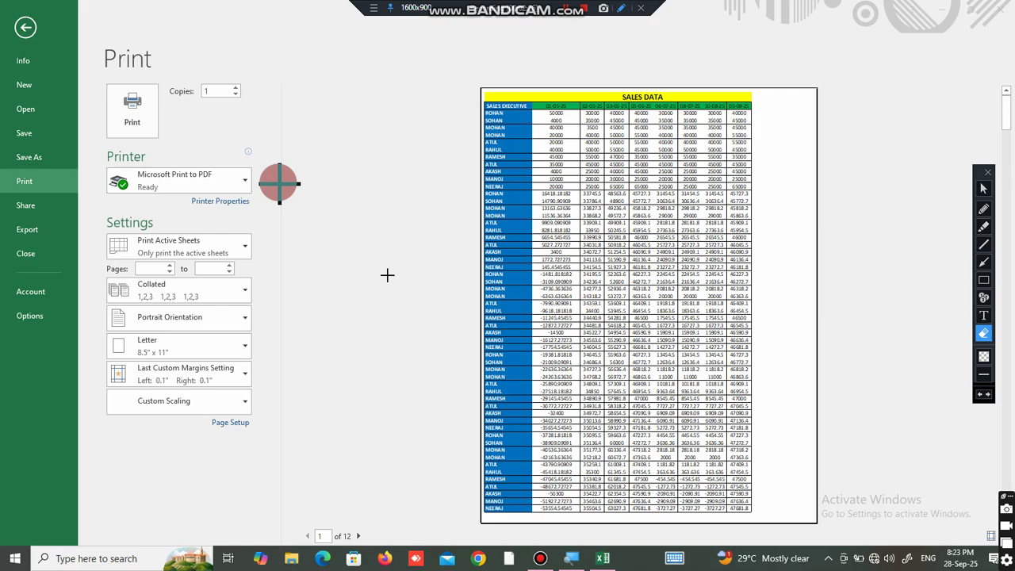
{"action": "left_click", "coordinate": [983, 189]}
{"action": "left_click", "coordinate": [25, 27]}
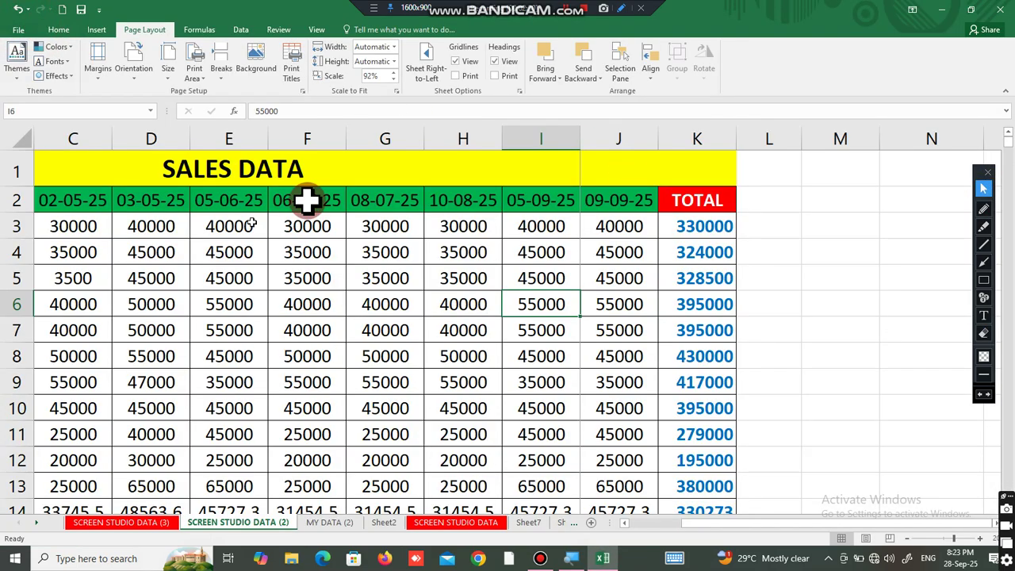
Select the SALES DATA title cell, preview the sheet in portrait orientation, and return to the worksheet.
{"action": "left_click", "coordinate": [404, 172]}
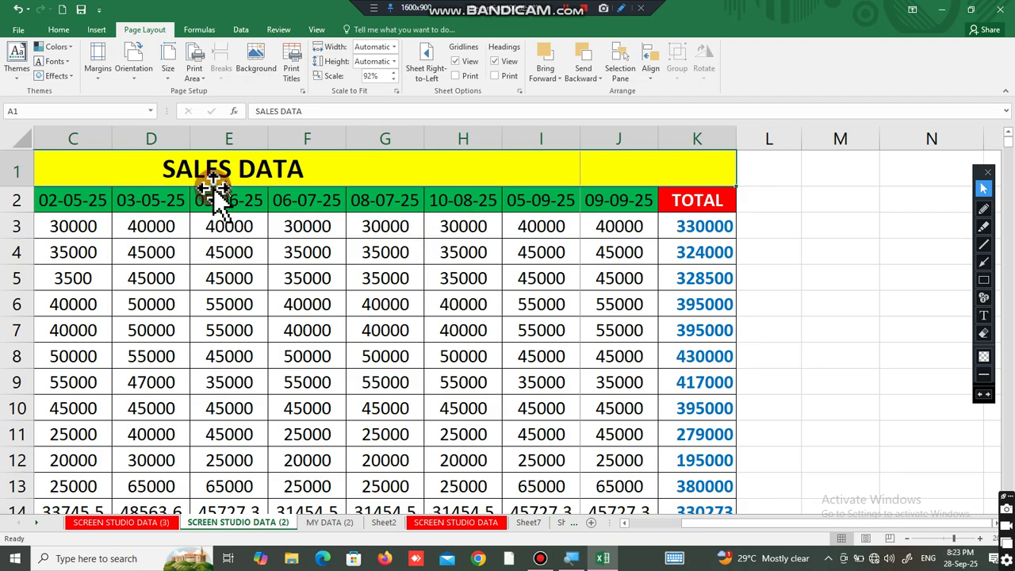
{"action": "left_click_drag", "start_coordinate": [846, 529], "coordinate": [782, 535]}
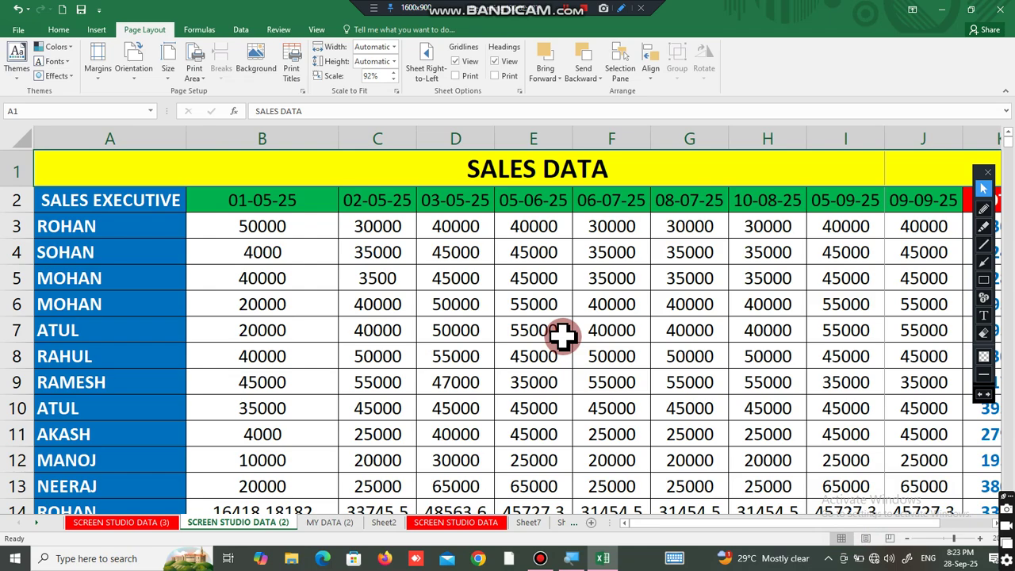
{"action": "key", "text": "ctrl+p"}
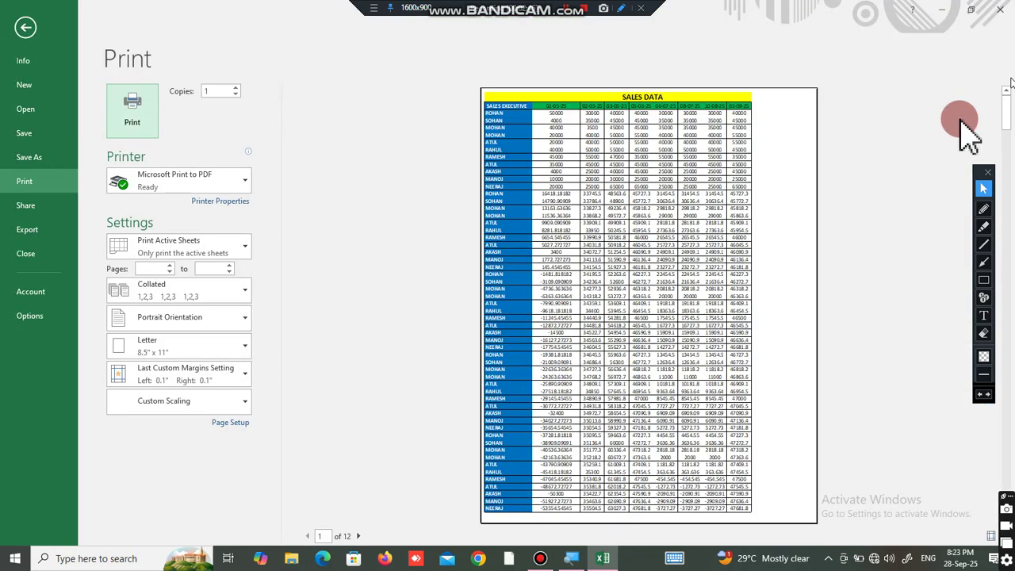
{"action": "mouse_move", "coordinate": [463, 69]}
{"action": "left_mouse_down"}
{"action": "mouse_move", "coordinate": [634, 558]}
{"action": "mouse_move", "coordinate": [833, 538]}
{"action": "mouse_move", "coordinate": [828, 530]}
{"action": "left_mouse_up"}
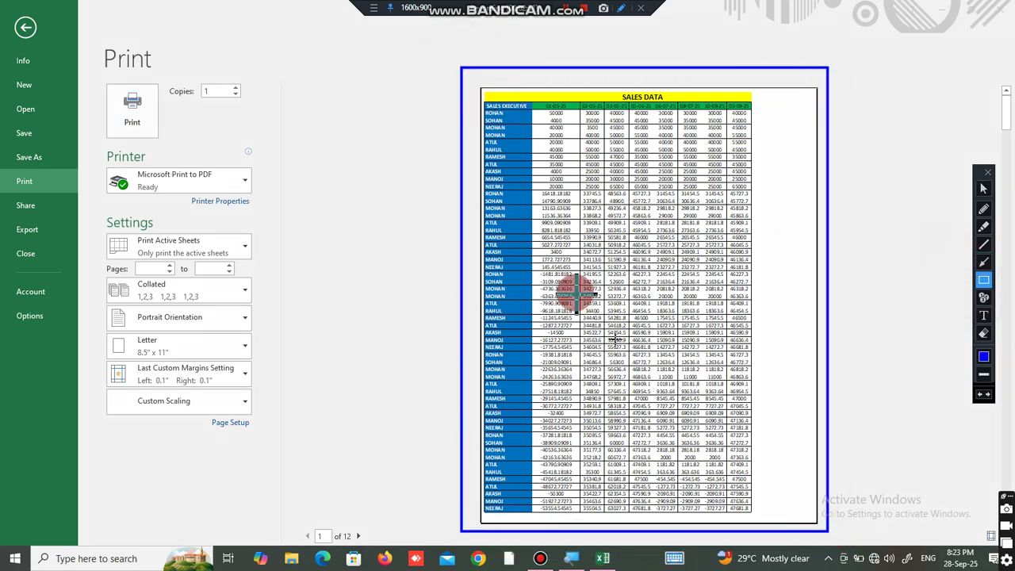
{"action": "left_click", "coordinate": [982, 333]}
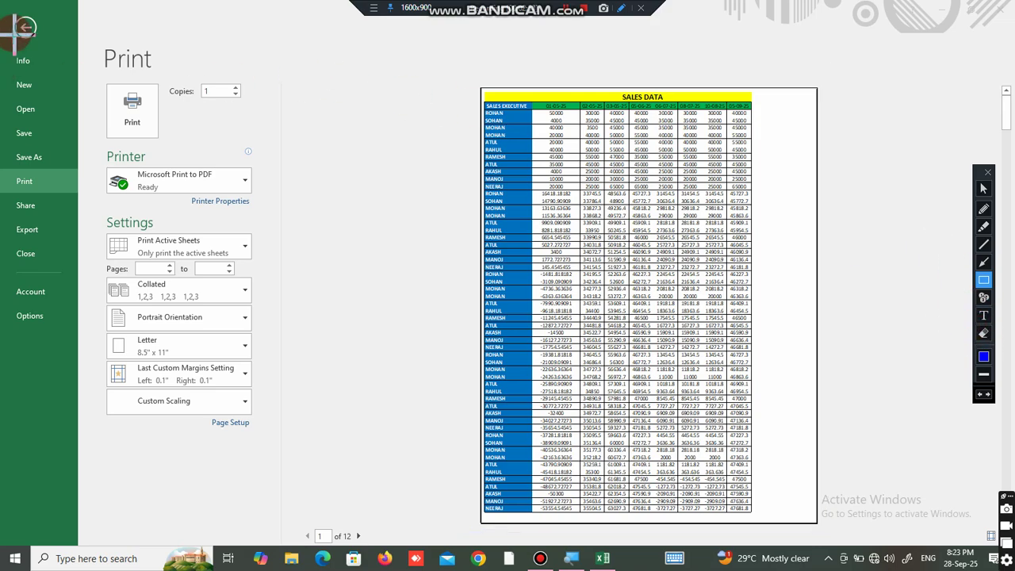
{"action": "left_click", "coordinate": [984, 188]}
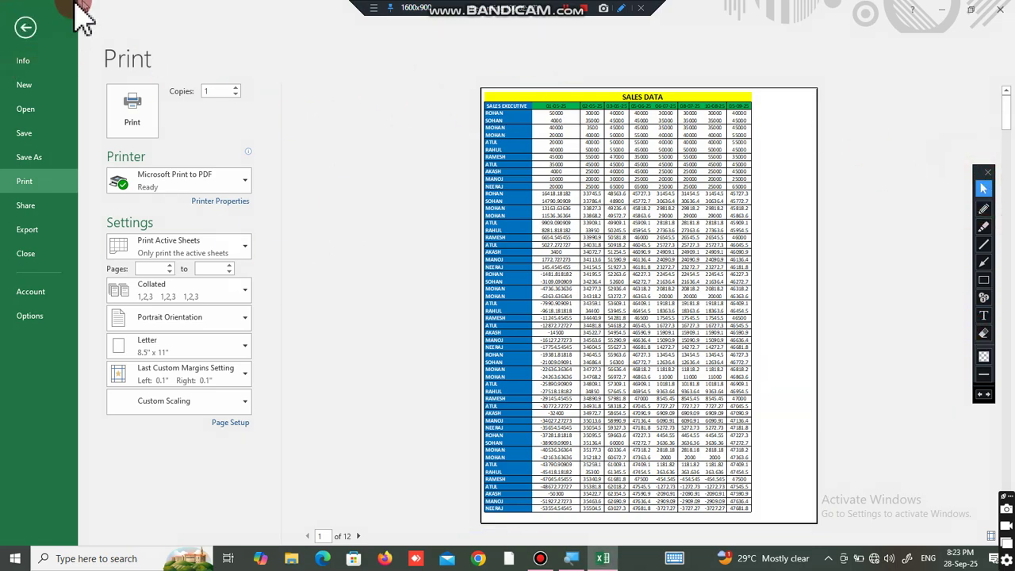
{"action": "left_click", "coordinate": [24, 30]}
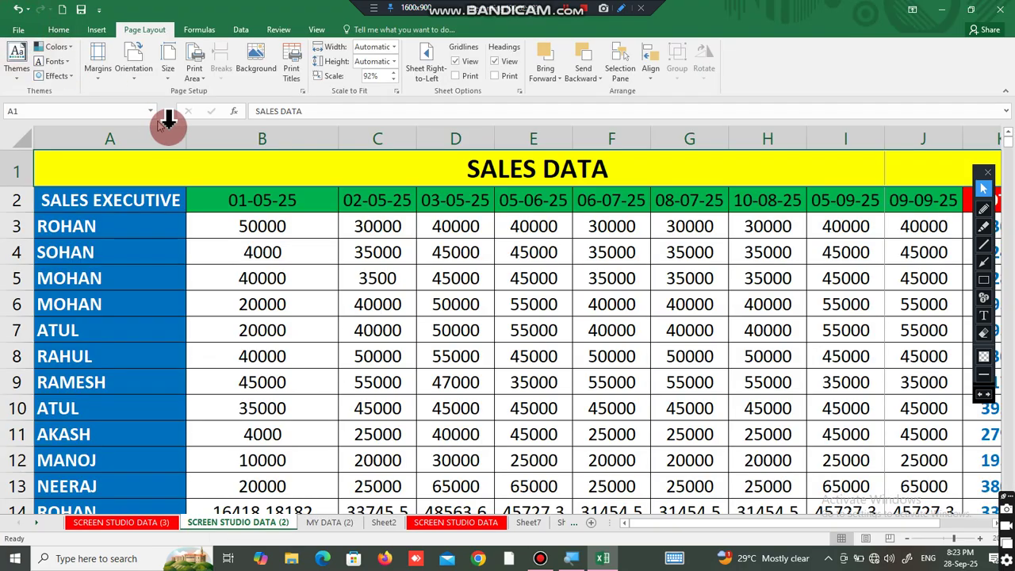
Set the page orientation of the sales data sheet to Landscape.
{"action": "left_click", "coordinate": [134, 82]}
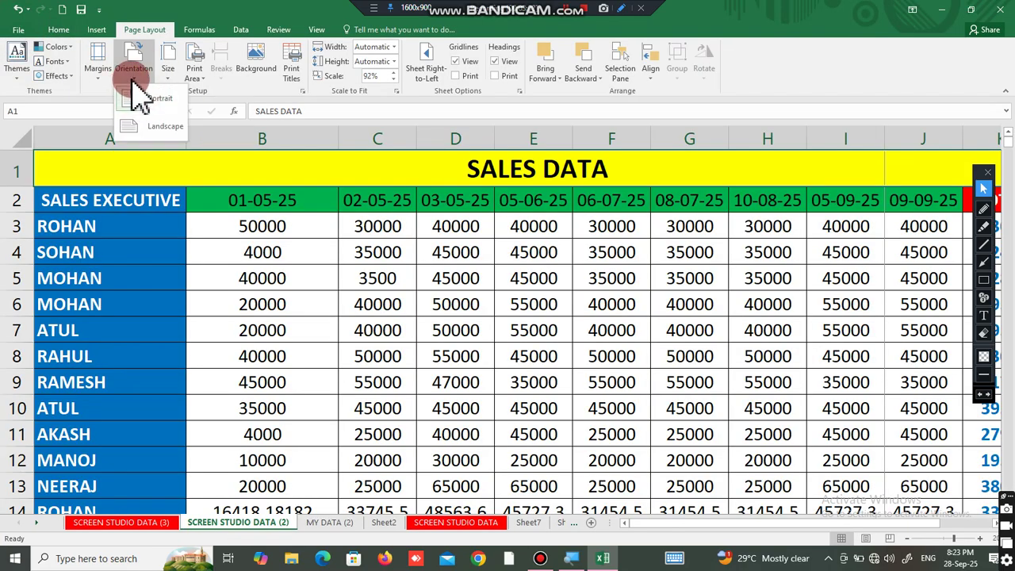
{"action": "left_click", "coordinate": [142, 102]}
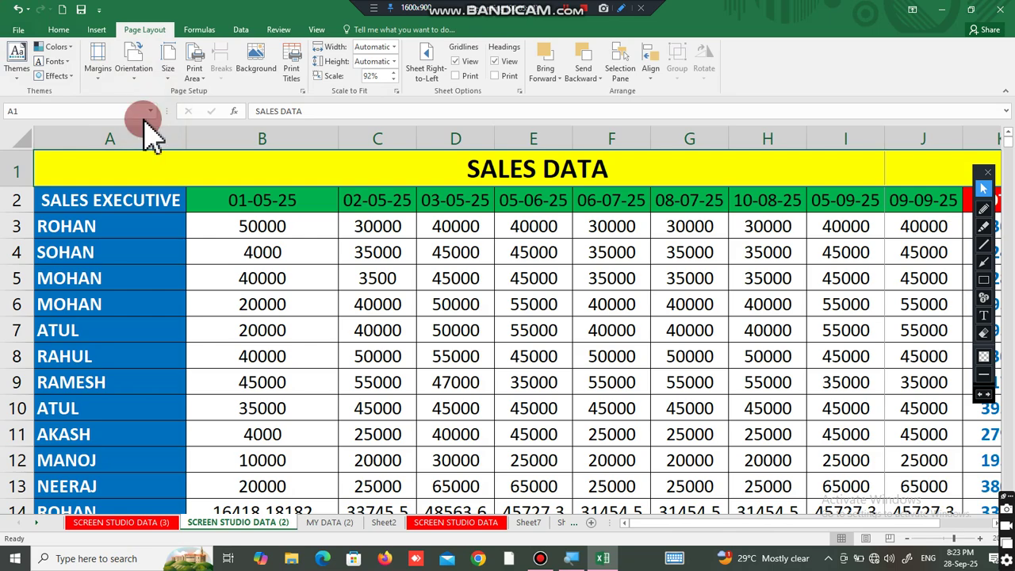
{"action": "left_click", "coordinate": [507, 291]}
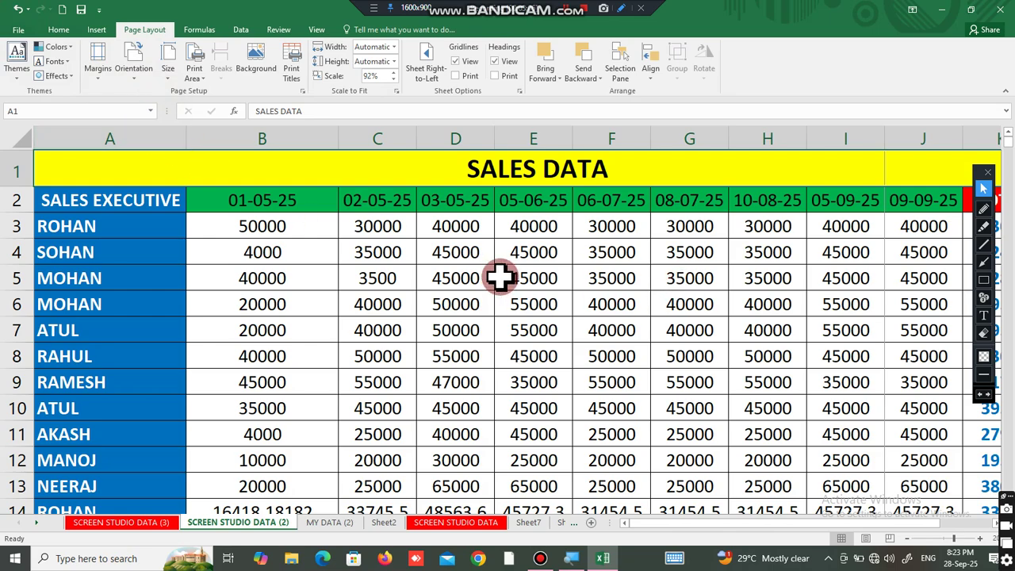
Preview the printout in landscape orientation and examine how the table fits across the page.
{"action": "key", "text": "ctrl+p"}
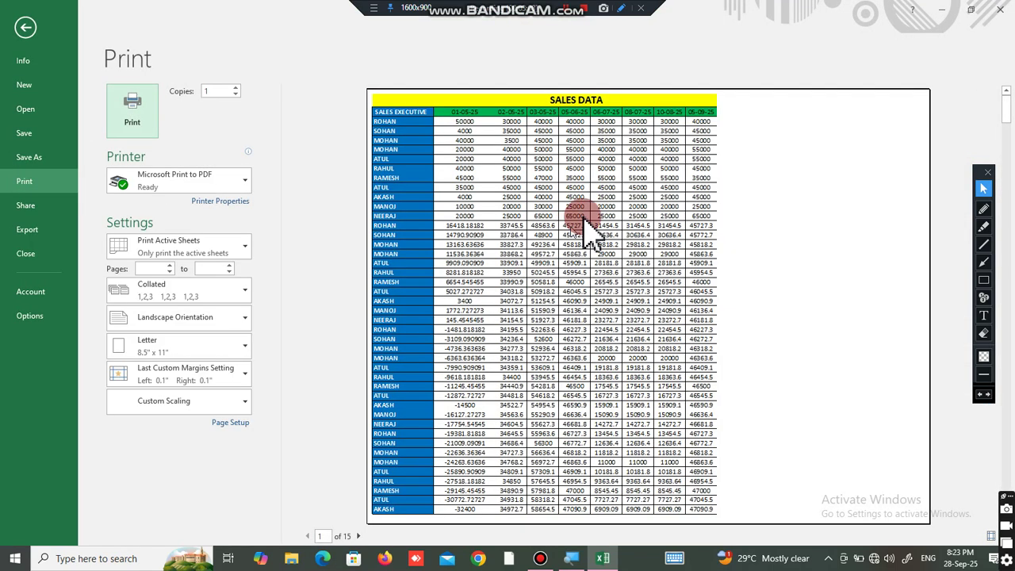
{"action": "left_click", "coordinate": [985, 278]}
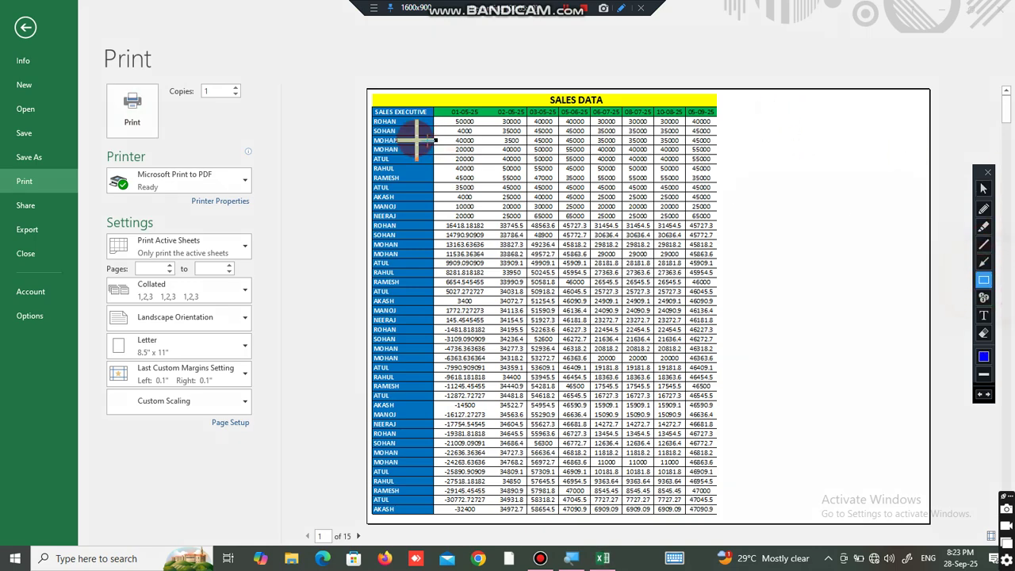
{"action": "left_click", "coordinate": [350, 84]}
{"action": "left_click_drag", "start_coordinate": [350, 84], "coordinate": [941, 525]}
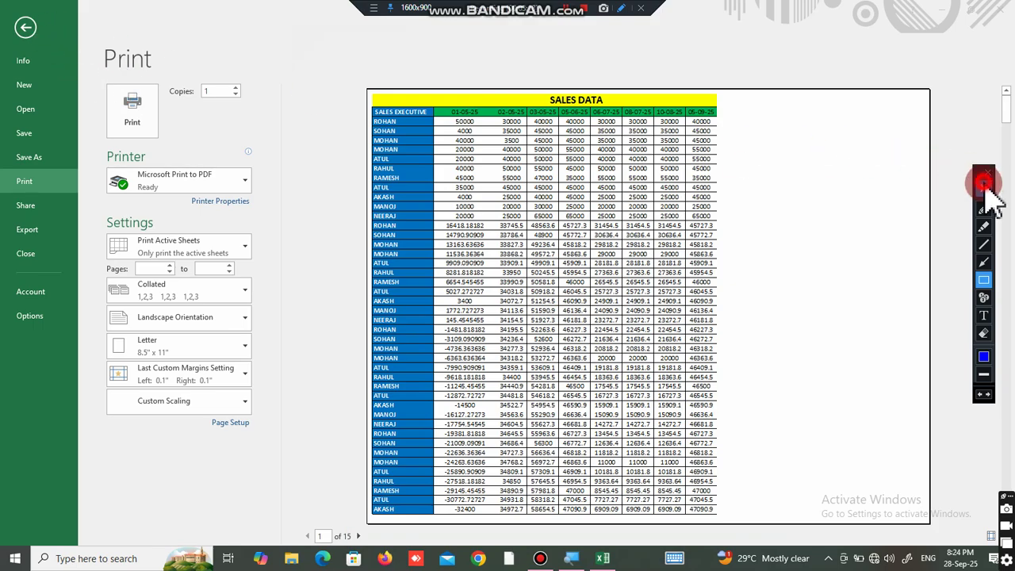
Leave the print preview, return to the worksheet, and set the paper size to A4.
{"action": "left_click", "coordinate": [984, 184]}
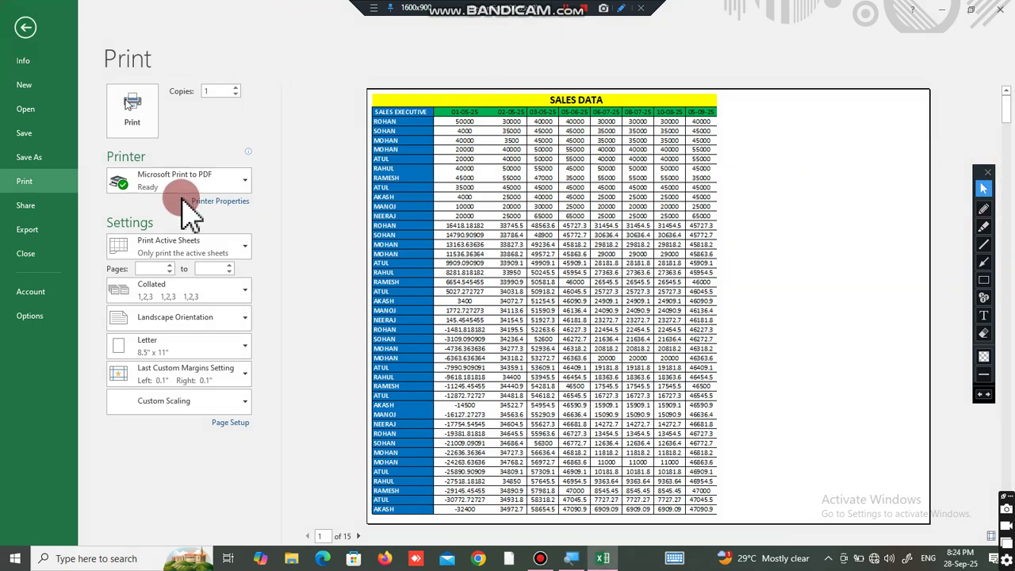
{"action": "left_click", "coordinate": [26, 27]}
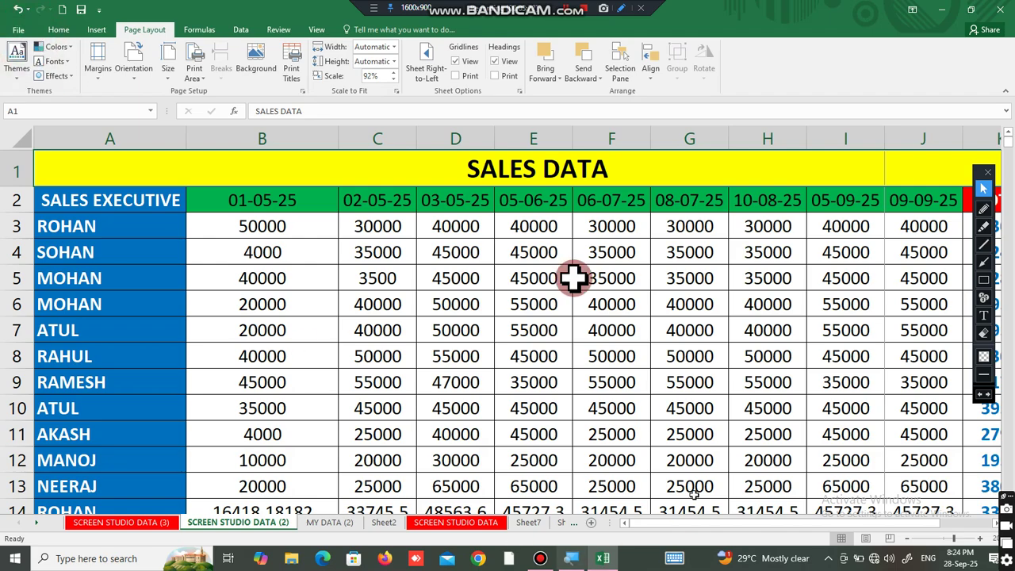
{"action": "left_click", "coordinate": [207, 299]}
{"action": "left_click", "coordinate": [170, 206]}
{"action": "left_click", "coordinate": [208, 302]}
{"action": "left_click", "coordinate": [168, 65]}
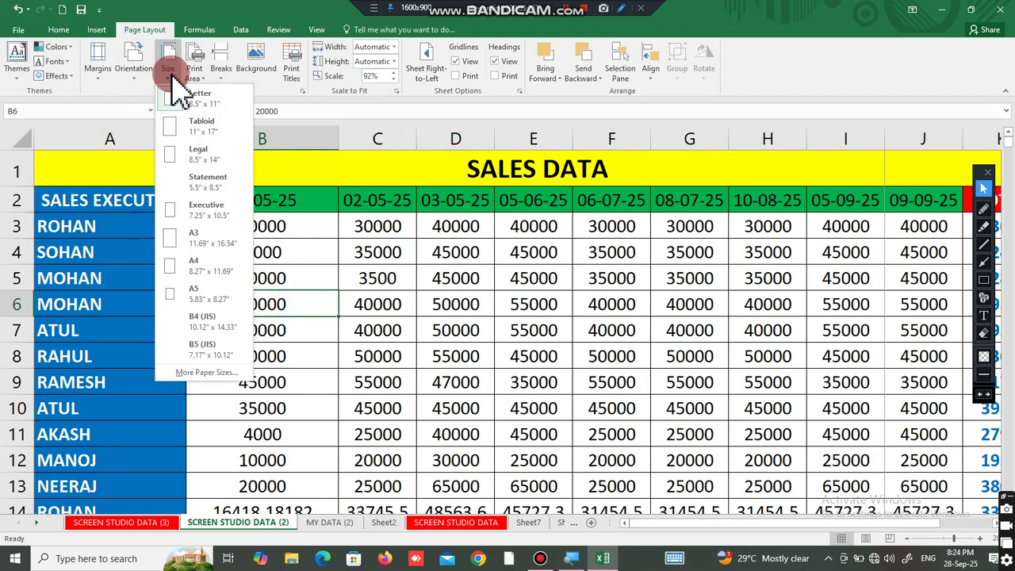
{"action": "left_click", "coordinate": [190, 102]}
{"action": "left_click_drag", "start_coordinate": [192, 102], "coordinate": [200, 256]}
{"action": "left_click", "coordinate": [199, 258]}
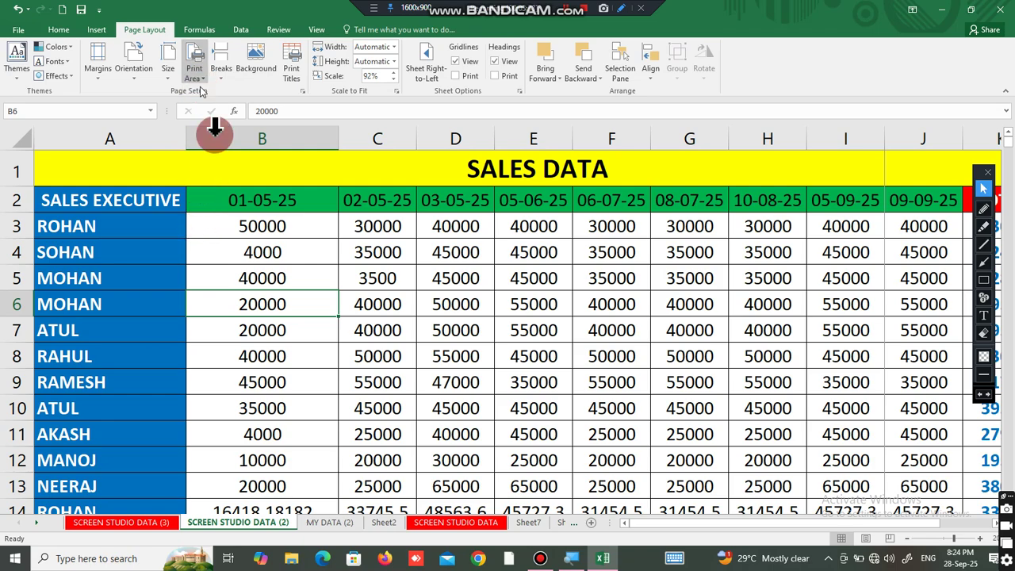
Look through the sales records down to about row 44 and come back to the upper rows.
{"action": "scroll", "coordinate": [287, 325], "scroll_direction": "down", "scroll_amount": 8}
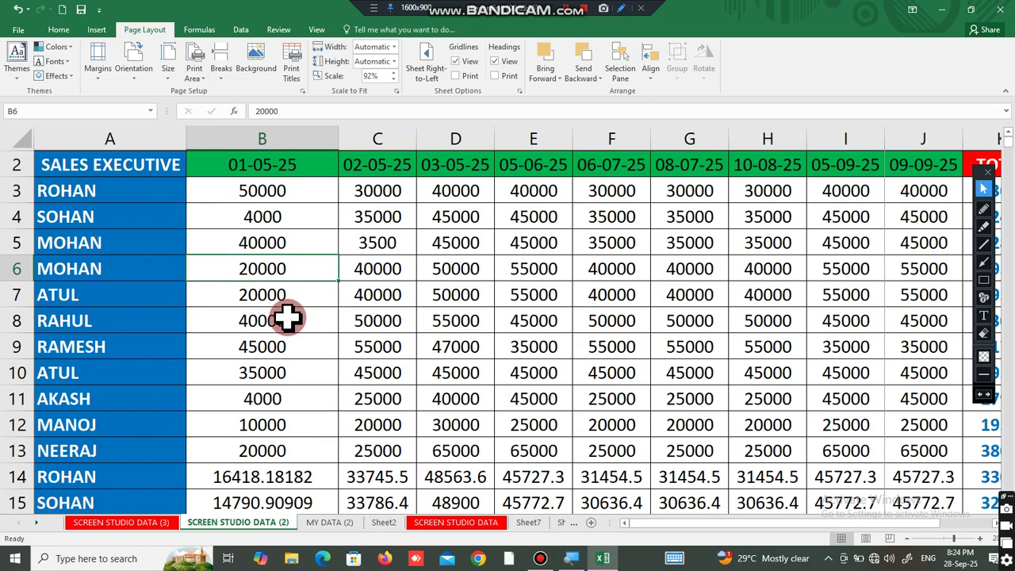
{"action": "scroll", "coordinate": [290, 328], "scroll_direction": "down", "scroll_amount": 3}
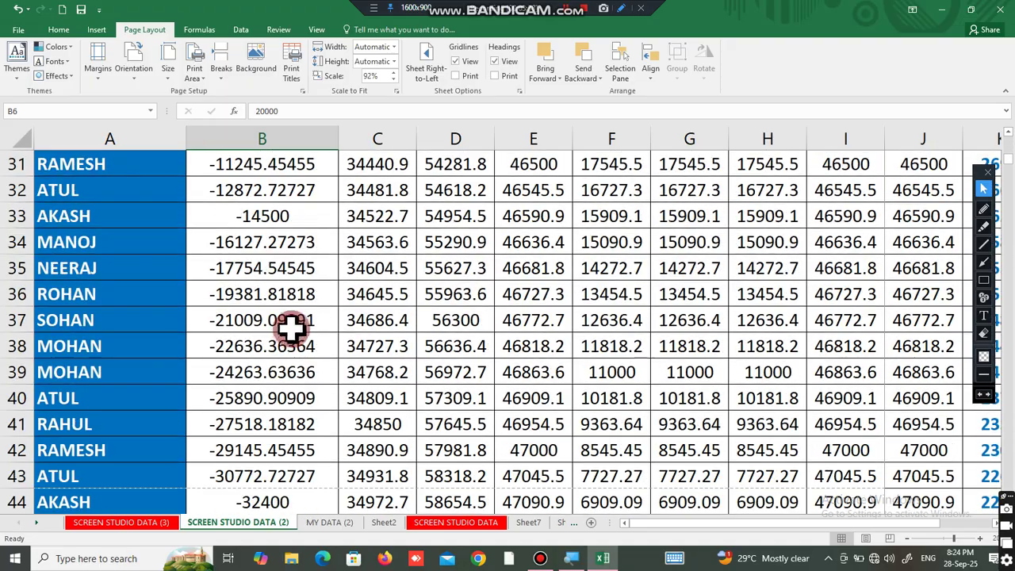
{"action": "scroll", "coordinate": [296, 328], "scroll_direction": "up", "scroll_amount": 1}
{"action": "scroll", "coordinate": [295, 328], "scroll_direction": "up", "scroll_amount": 9}
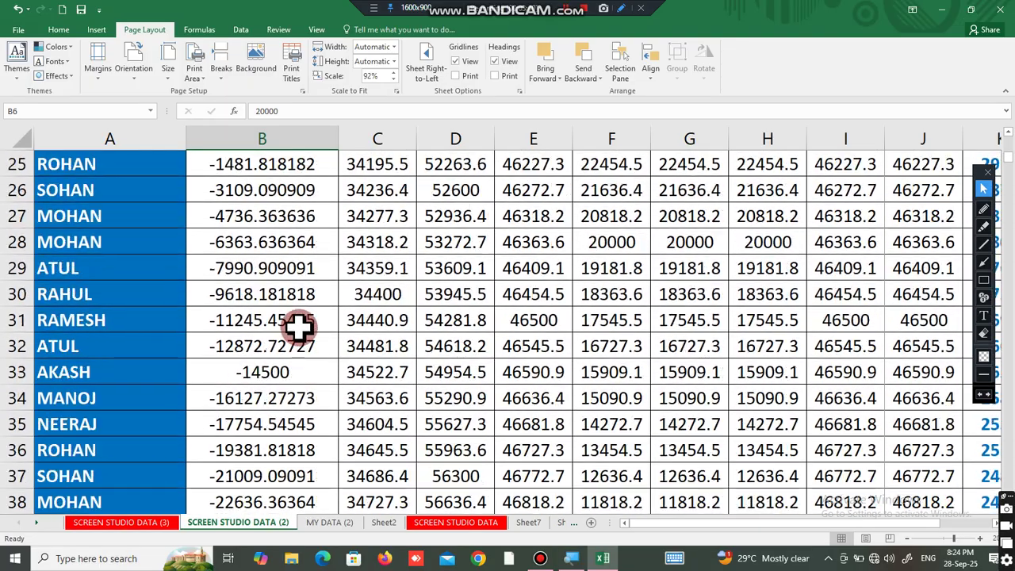
{"action": "scroll", "coordinate": [309, 319], "scroll_direction": "up", "scroll_amount": 1}
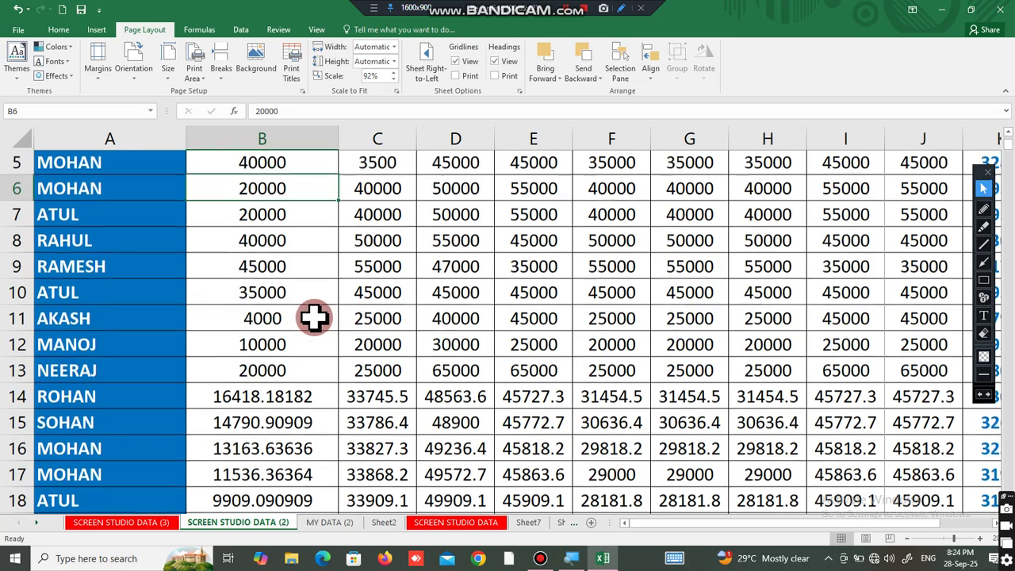
{"action": "scroll", "coordinate": [325, 318], "scroll_direction": "down", "scroll_amount": 2}
{"action": "scroll", "coordinate": [325, 320], "scroll_direction": "up", "scroll_amount": 2}
{"action": "scroll", "coordinate": [325, 317], "scroll_direction": "up", "scroll_amount": 1}
{"action": "scroll", "coordinate": [318, 310], "scroll_direction": "down", "scroll_amount": 1}
Set the single cell B9 in the RAMESH row as the print area.
{"action": "left_click", "coordinate": [305, 295]}
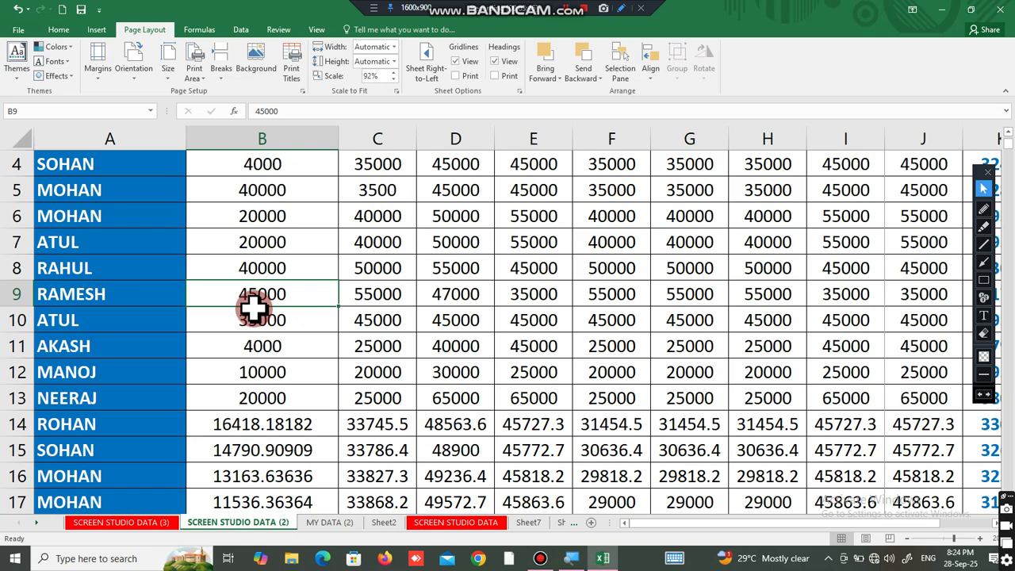
{"action": "left_click", "coordinate": [204, 80]}
{"action": "left_click", "coordinate": [215, 94]}
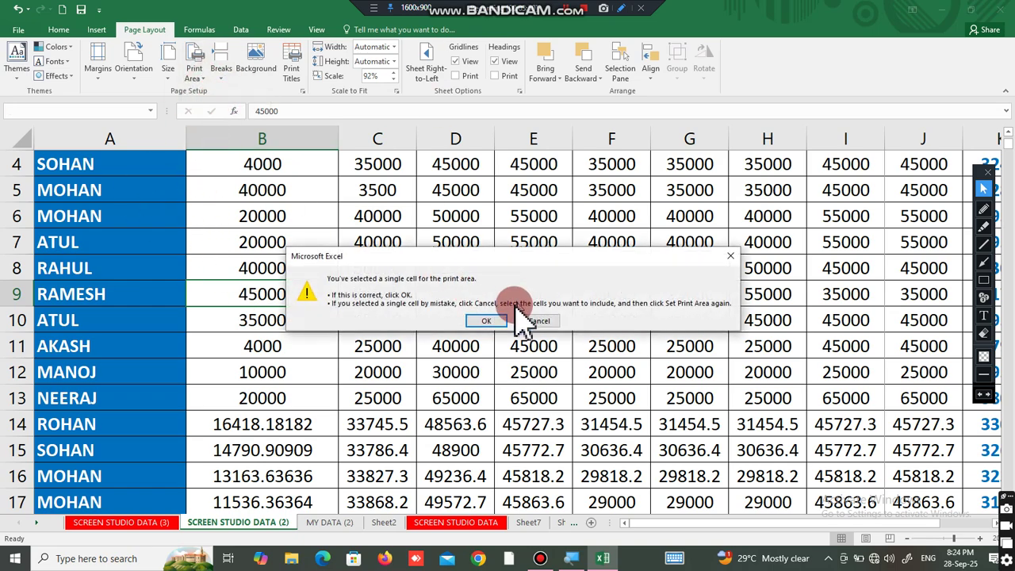
{"action": "left_click", "coordinate": [484, 322]}
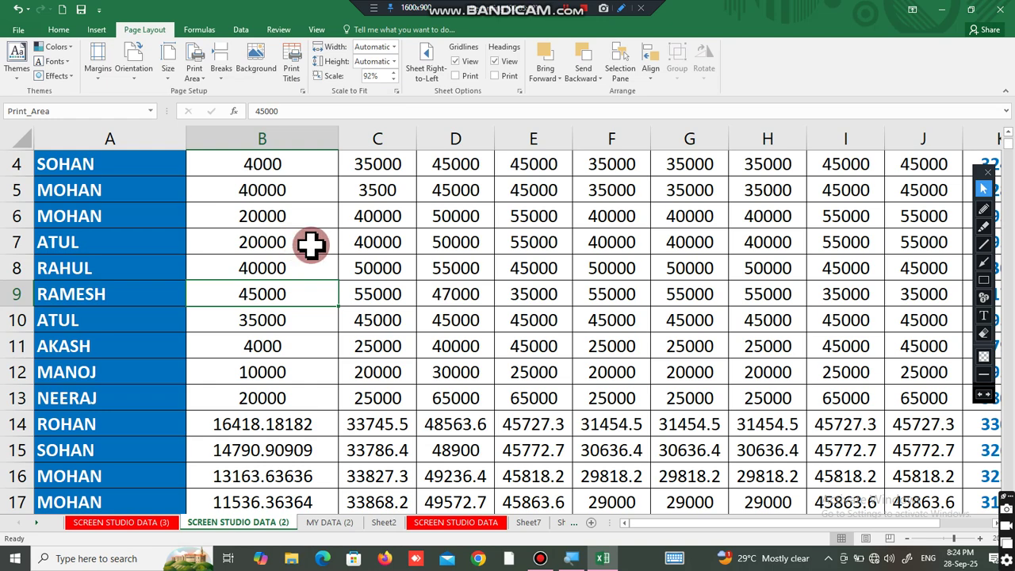
Preview the printout limited to cell B9, return to the worksheet, and clear the print area.
{"action": "key", "text": "ctrl+p"}
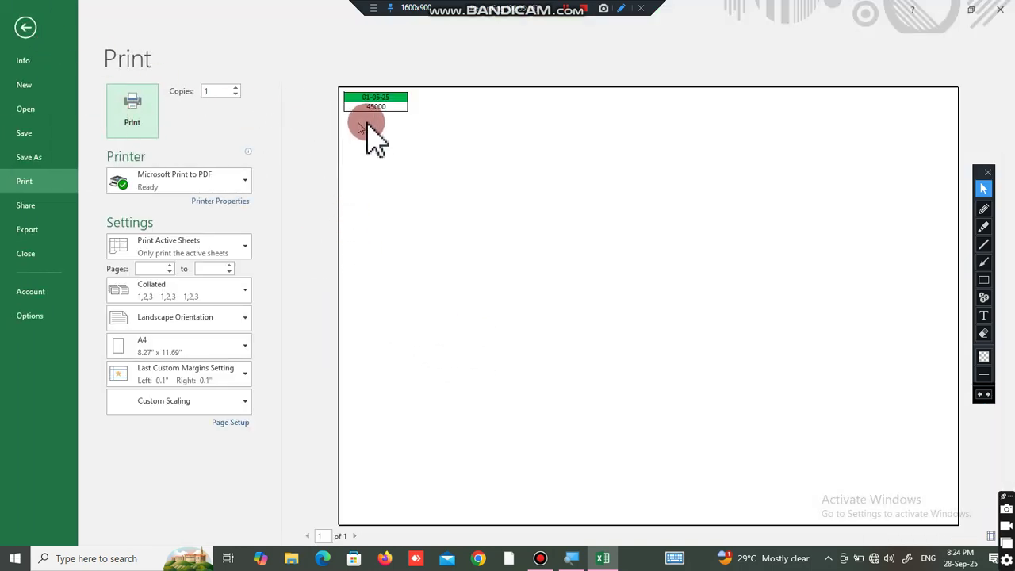
{"action": "left_click", "coordinate": [28, 33]}
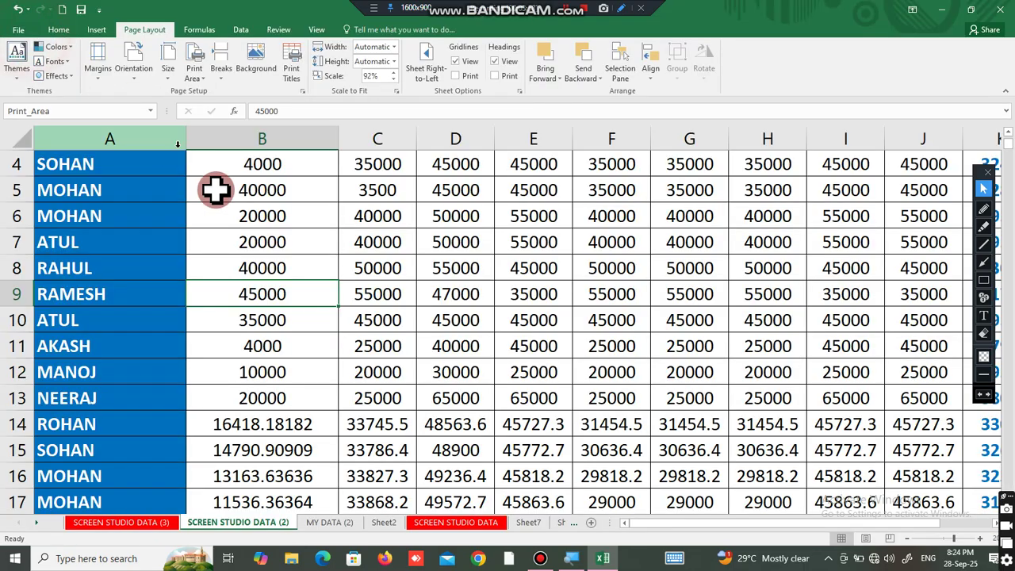
{"action": "left_click", "coordinate": [195, 70]}
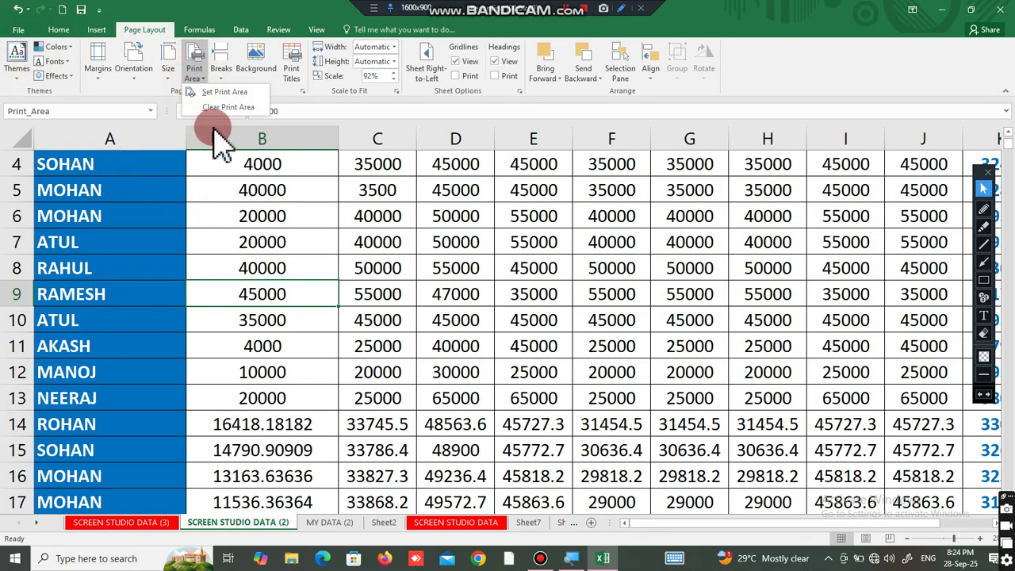
{"action": "left_click", "coordinate": [222, 111]}
Set the print area to the table's first 11 rows, from the SALES DATA title through the AKASH row.
{"action": "scroll", "coordinate": [262, 276], "scroll_direction": "up", "scroll_amount": 1}
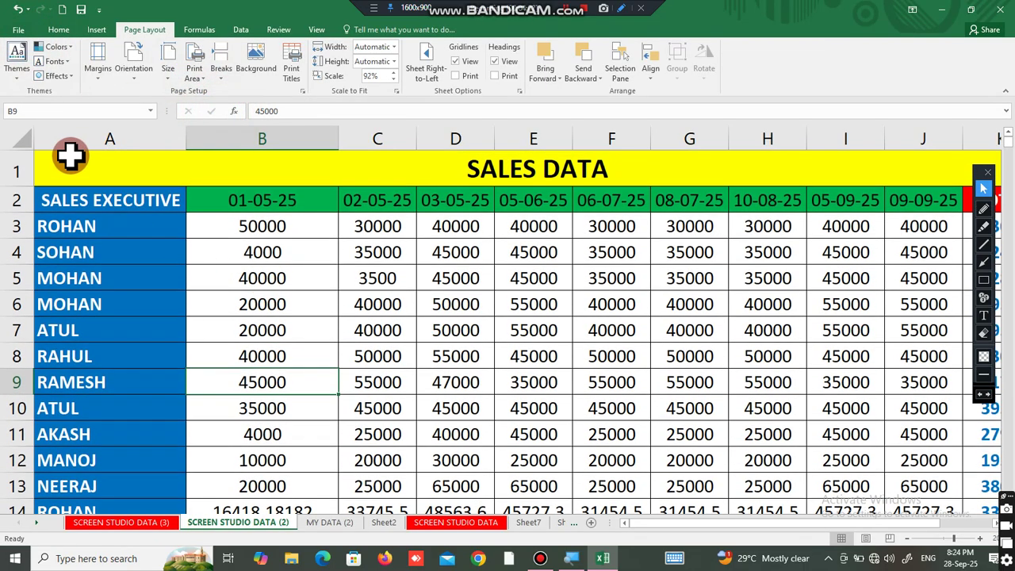
{"action": "left_click_drag", "start_coordinate": [74, 173], "coordinate": [199, 421]}
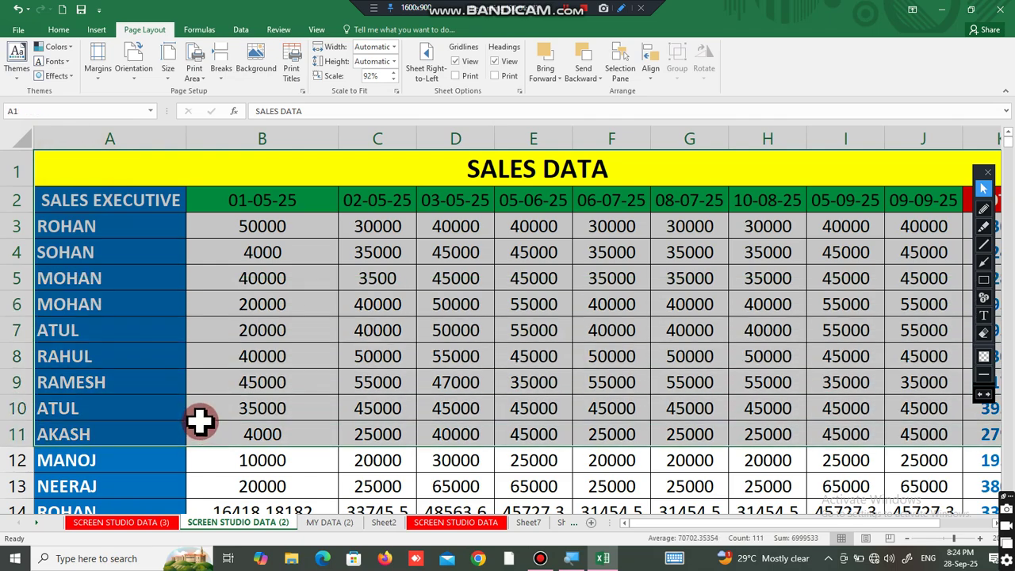
{"action": "left_click", "coordinate": [197, 79]}
{"action": "left_click", "coordinate": [203, 107]}
Preview the printout of the 11-row print area, return to the worksheet, and clear the print area.
{"action": "key", "text": "ctrl+p"}
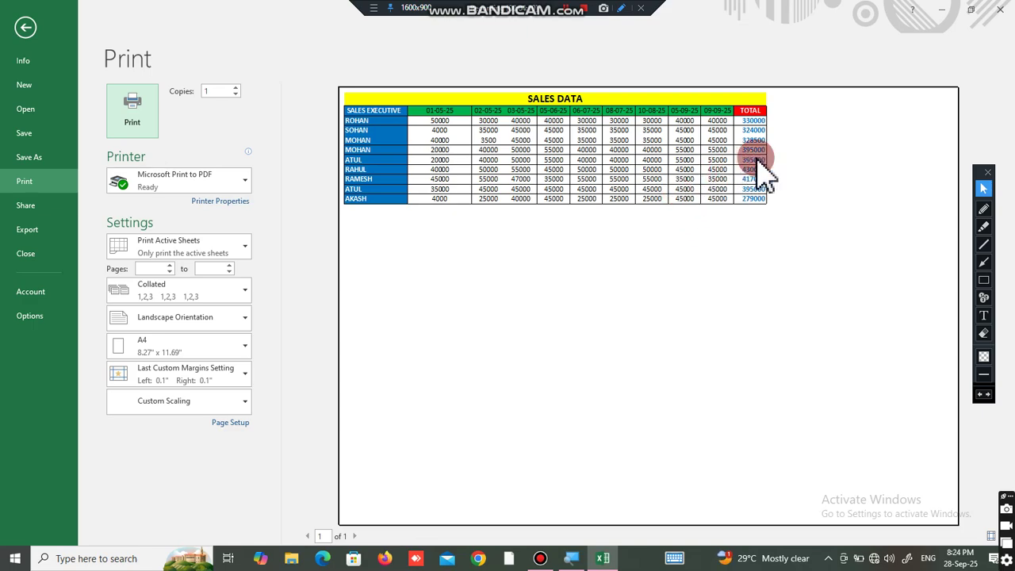
{"action": "left_click", "coordinate": [34, 37]}
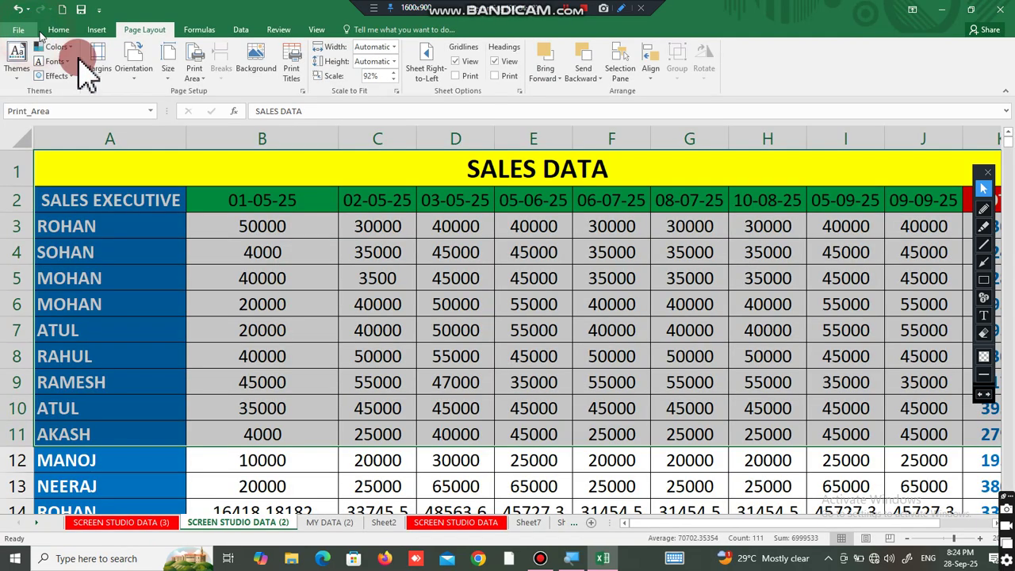
{"action": "left_click", "coordinate": [196, 76]}
{"action": "left_click", "coordinate": [222, 107]}
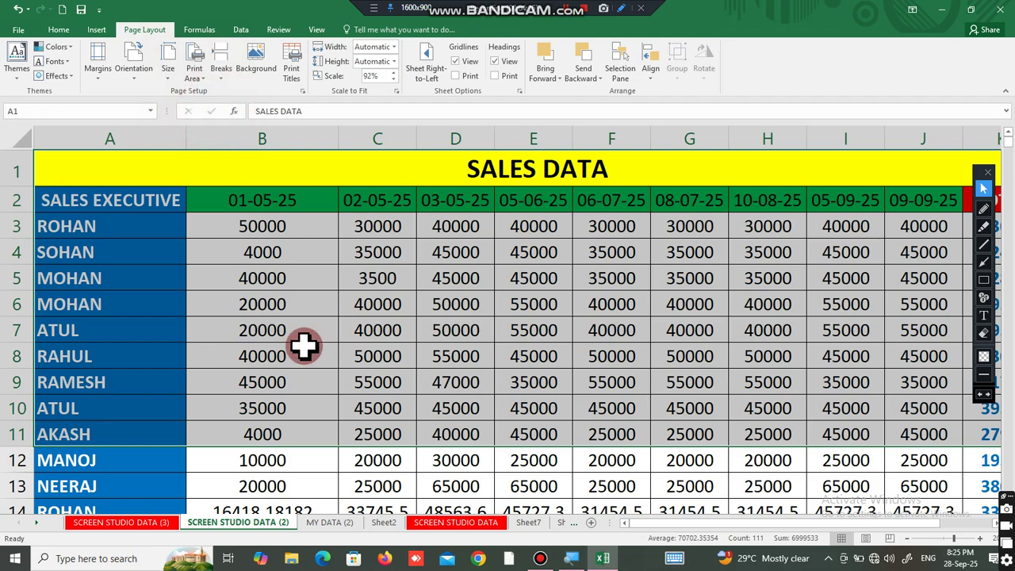
{"action": "left_click", "coordinate": [301, 349]}
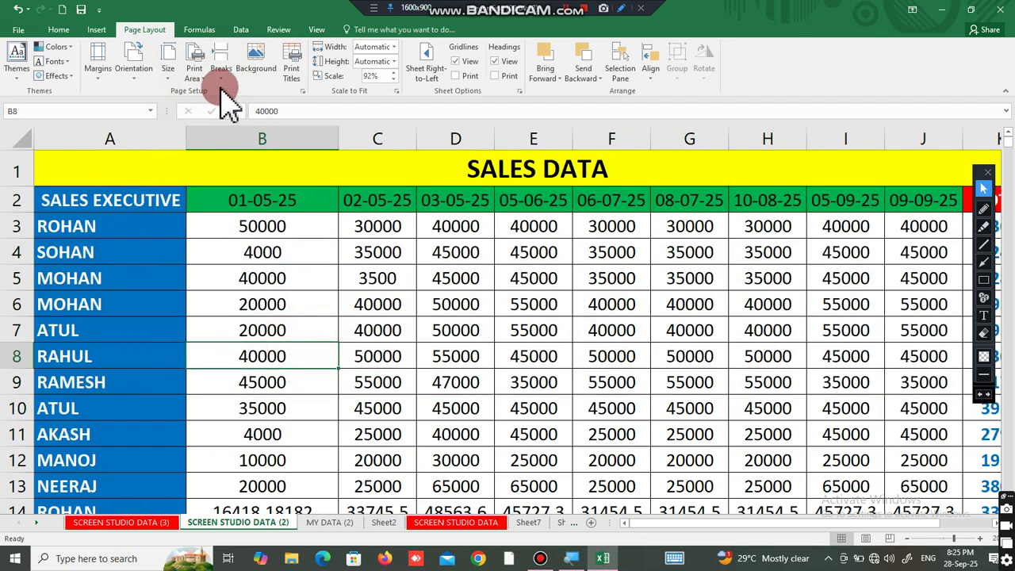
Select the row 6 entries across columns A to K and insert a page break above them.
{"action": "left_click", "coordinate": [180, 300]}
{"action": "left_click_drag", "start_coordinate": [55, 311], "coordinate": [978, 313]}
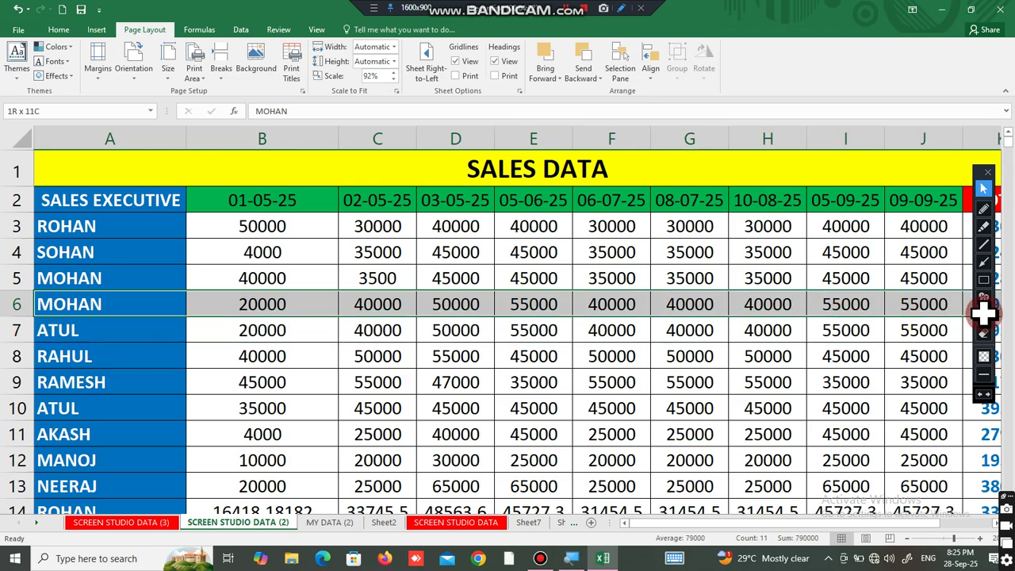
{"action": "left_click", "coordinate": [230, 69]}
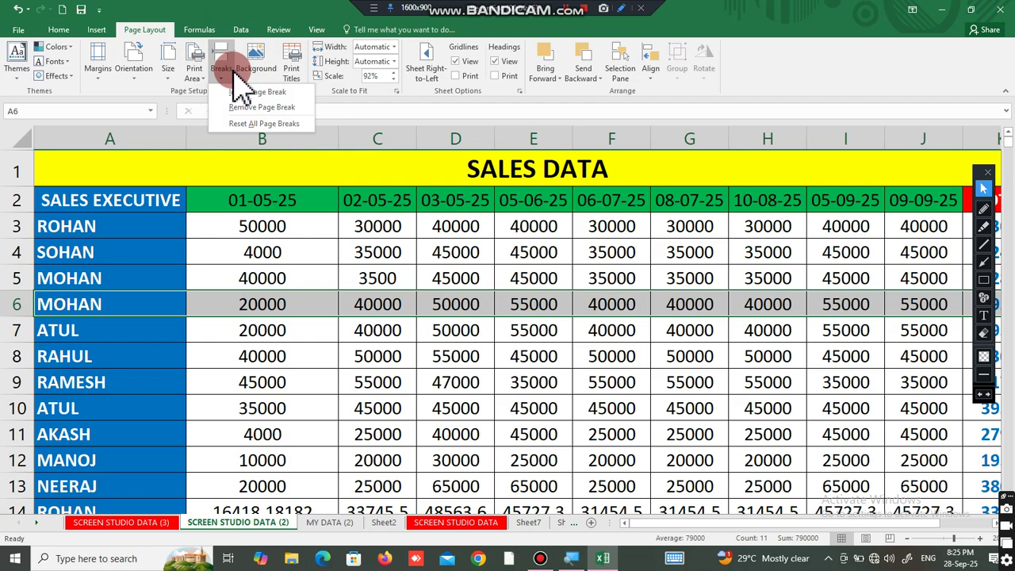
{"action": "left_click", "coordinate": [251, 106]}
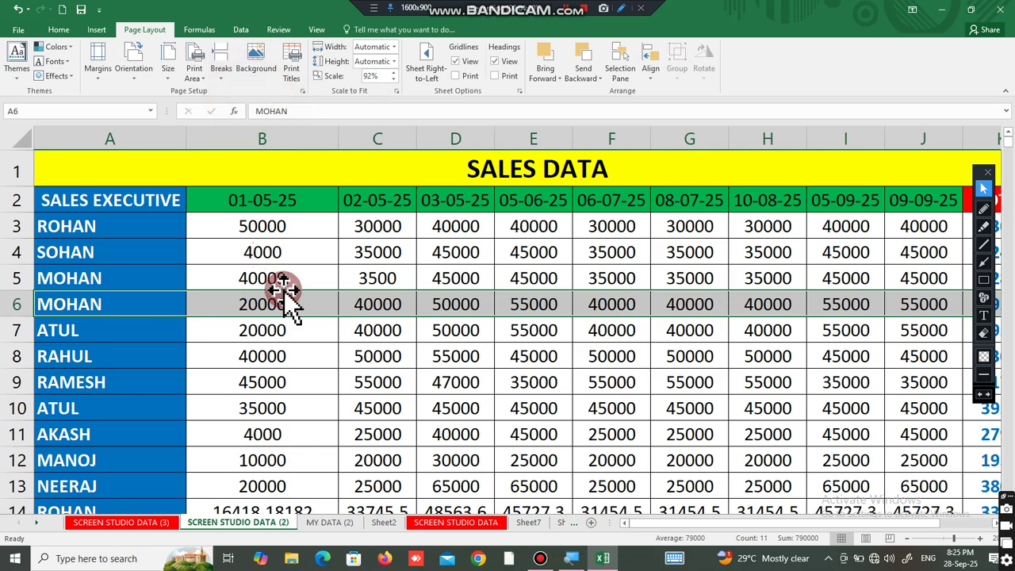
Check the first two pages of the print preview for the page break's effect and return to the worksheet.
{"action": "key", "text": "ctrl+p"}
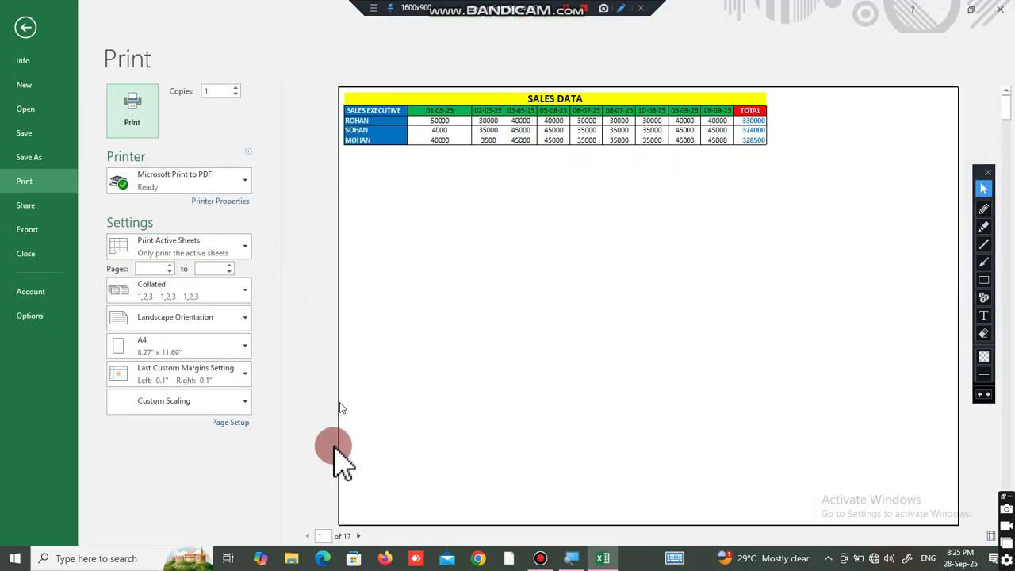
{"action": "left_click", "coordinate": [358, 536]}
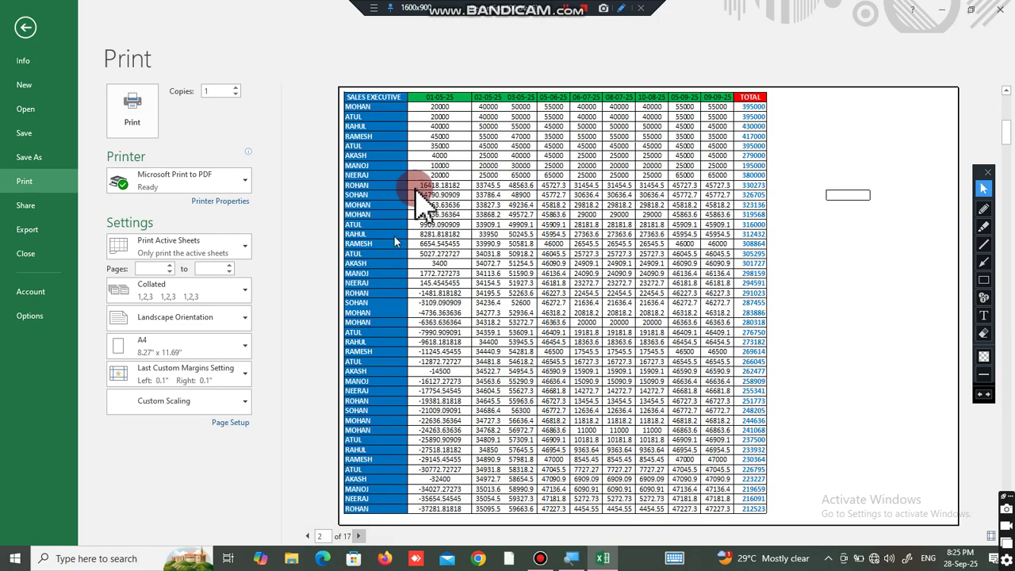
{"action": "left_click", "coordinate": [25, 30]}
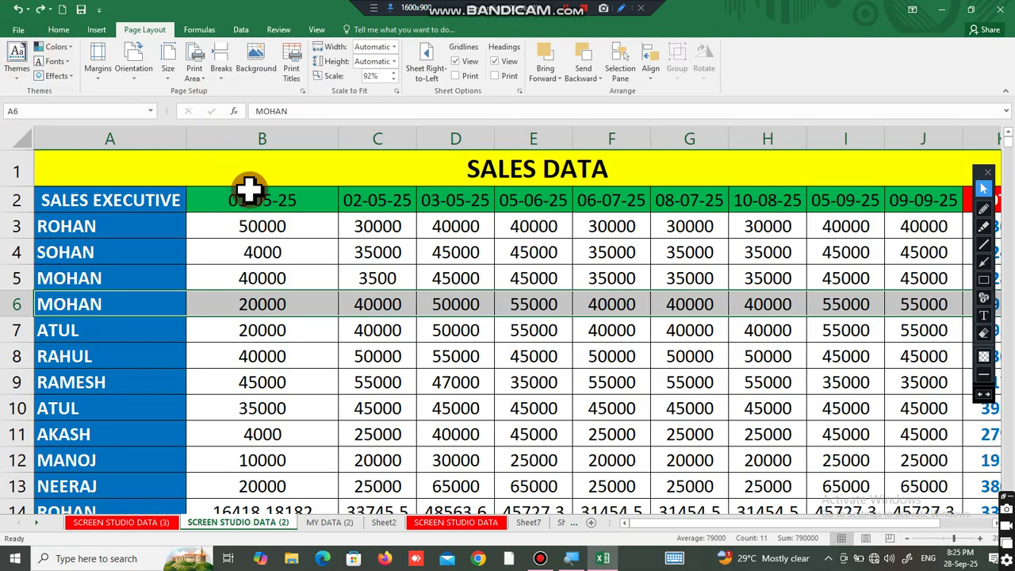
{"action": "left_click_drag", "start_coordinate": [199, 225], "coordinate": [676, 491]}
{"action": "left_click", "coordinate": [250, 79]}
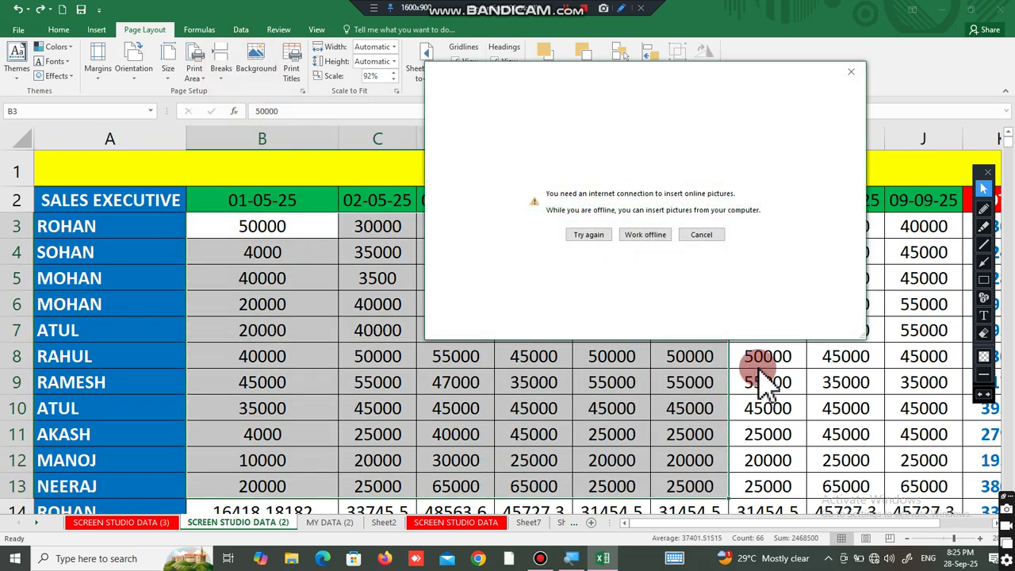
{"action": "left_click", "coordinate": [646, 234]}
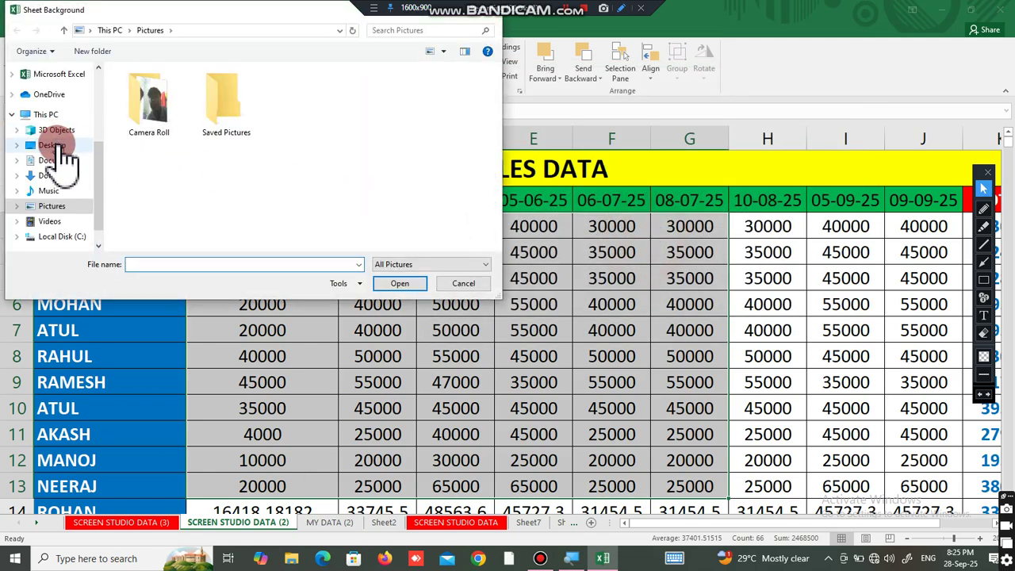
{"action": "left_click", "coordinate": [52, 145]}
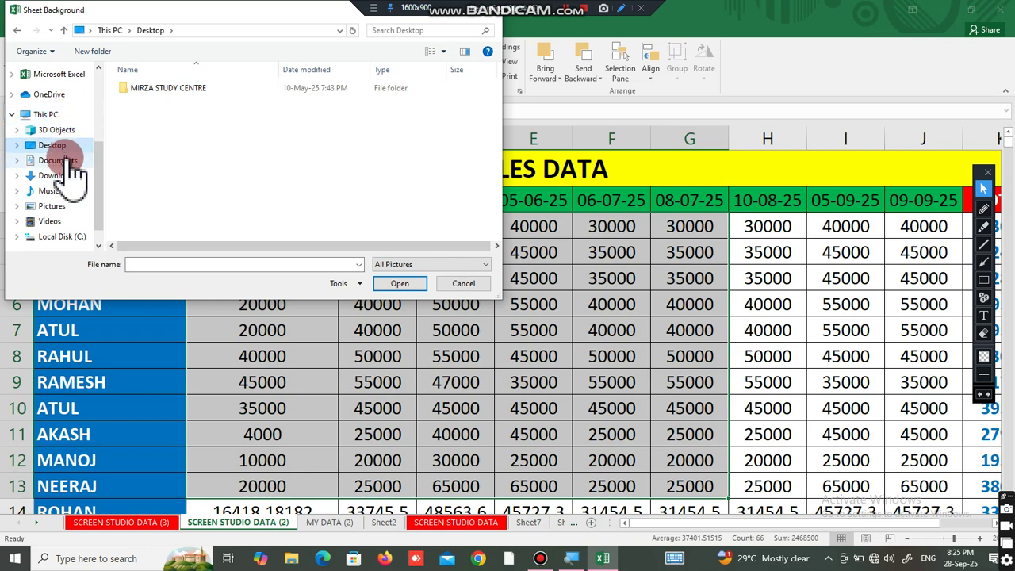
{"action": "left_click", "coordinate": [62, 206]}
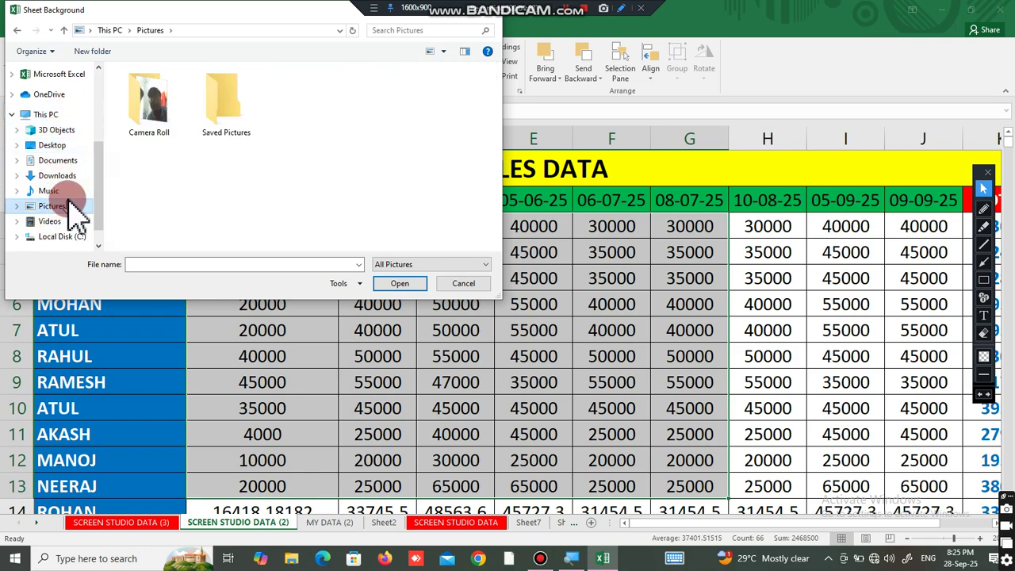
{"action": "left_click", "coordinate": [17, 32]}
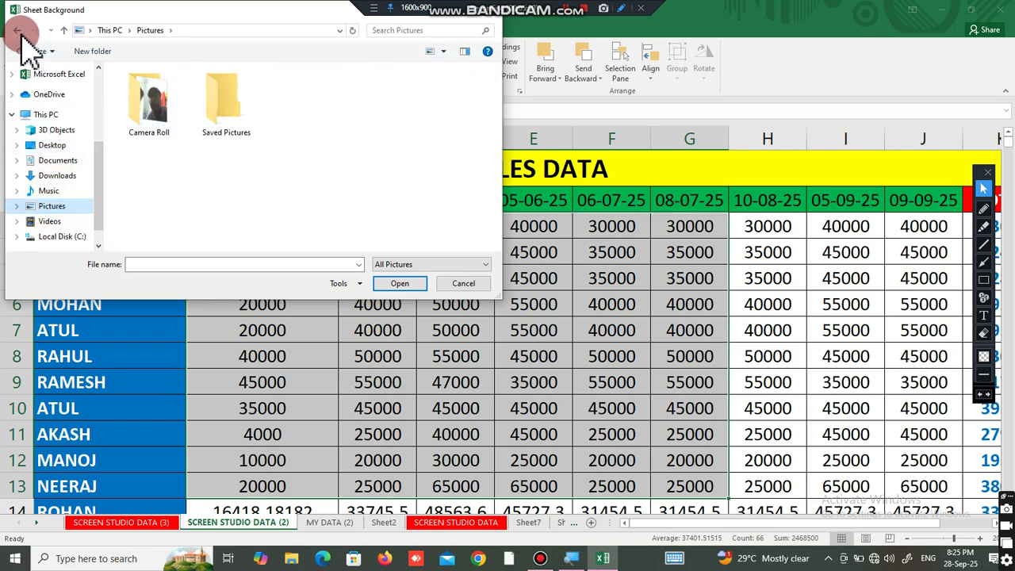
{"action": "left_click", "coordinate": [462, 285]}
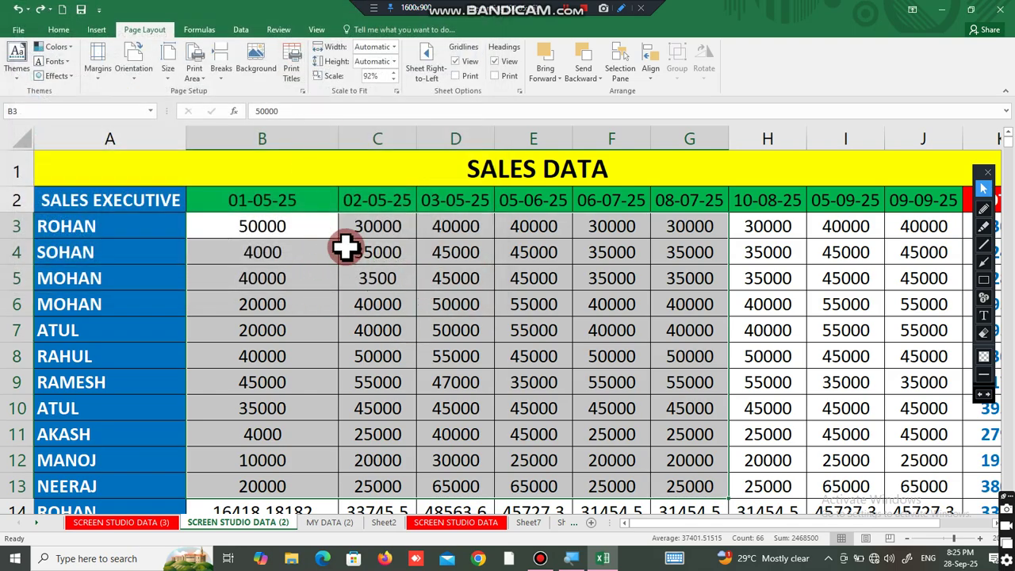
{"action": "left_click", "coordinate": [381, 281]}
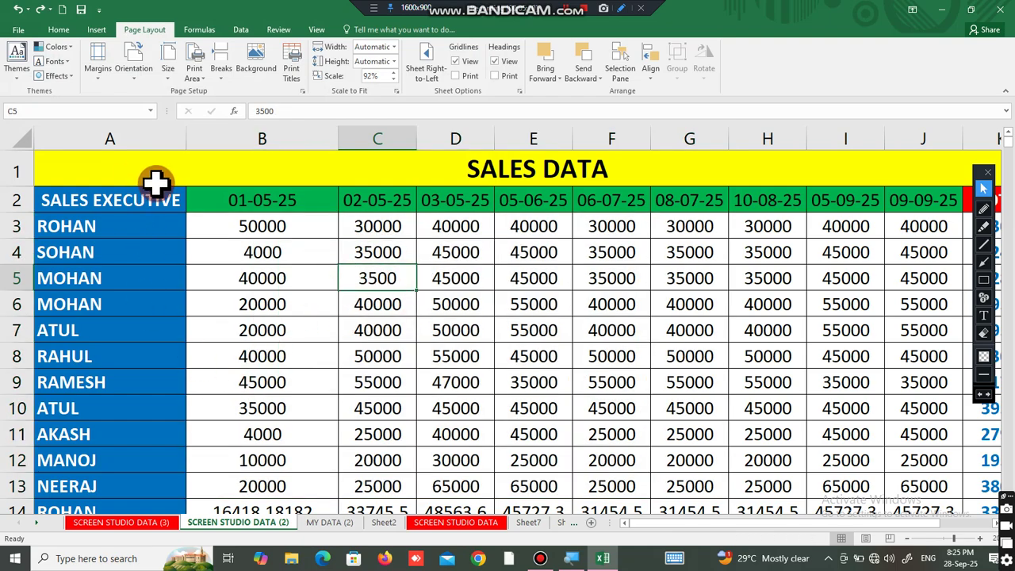
Open the print preview of the sales data sheet and switch its orientation to Portrait.
{"action": "key", "text": "ctrl+p"}
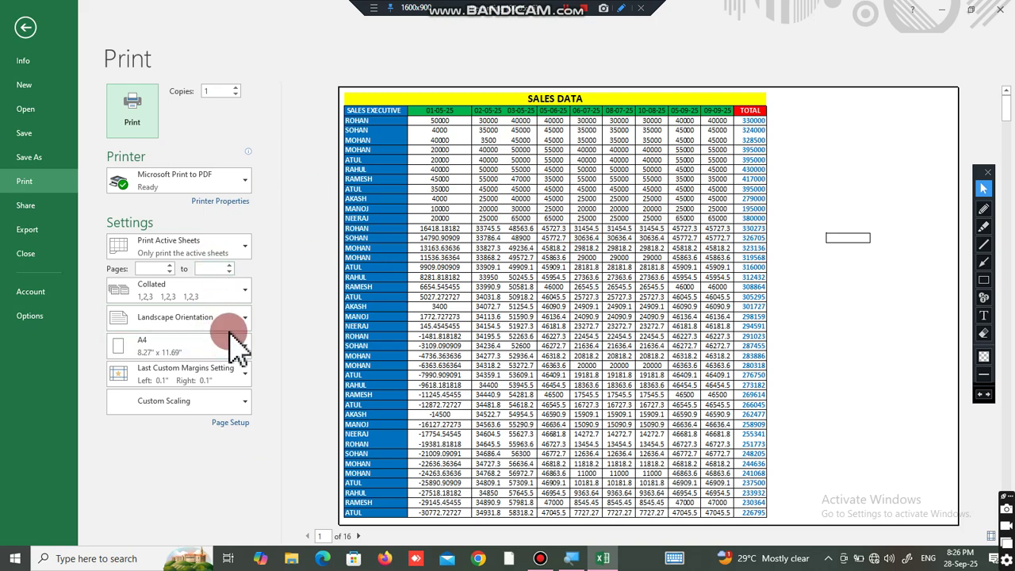
{"action": "left_click", "coordinate": [215, 325]}
{"action": "left_click", "coordinate": [199, 349]}
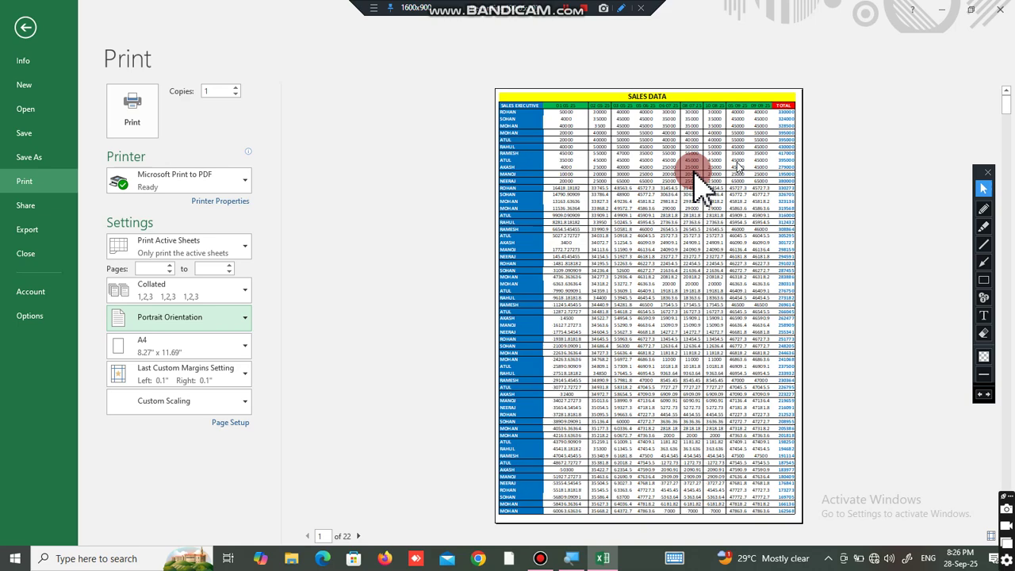
Check page 2 of the portrait print preview, return to the worksheet, and locate the header cells in row 2.
{"action": "left_click", "coordinate": [359, 536]}
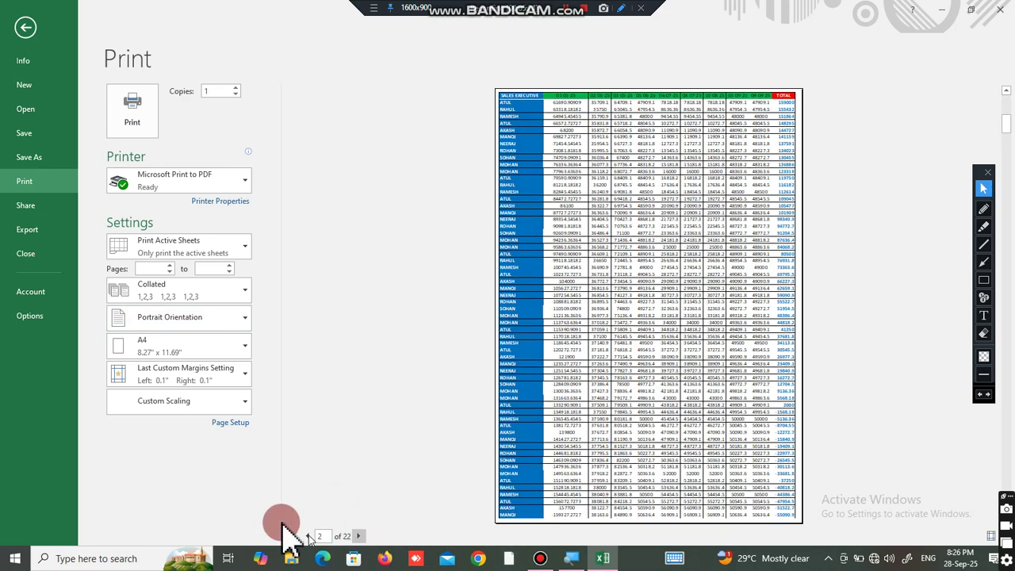
{"action": "left_click", "coordinate": [26, 28]}
{"action": "left_click_drag", "start_coordinate": [129, 203], "coordinate": [982, 227]}
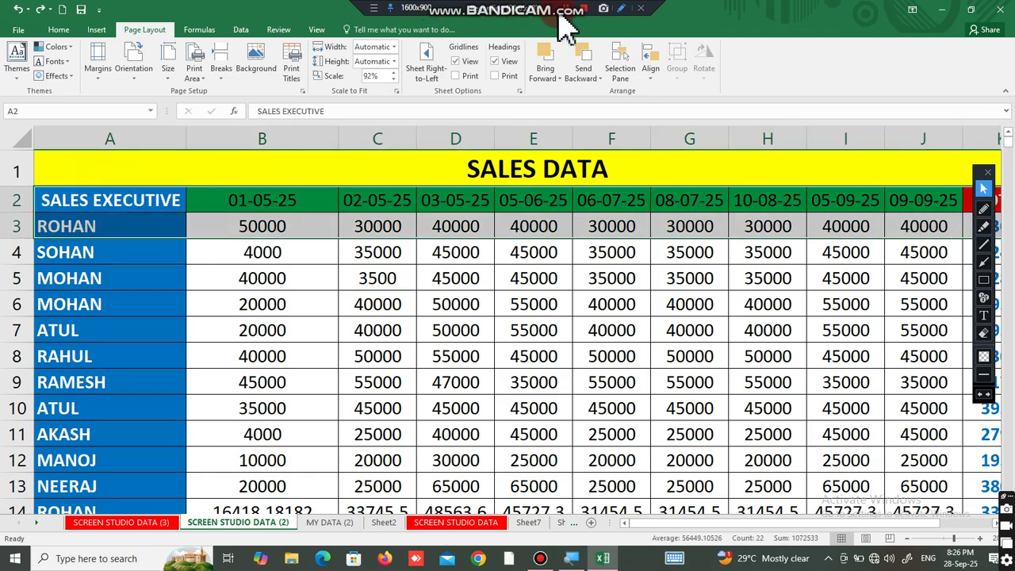
{"action": "left_click", "coordinate": [270, 200]}
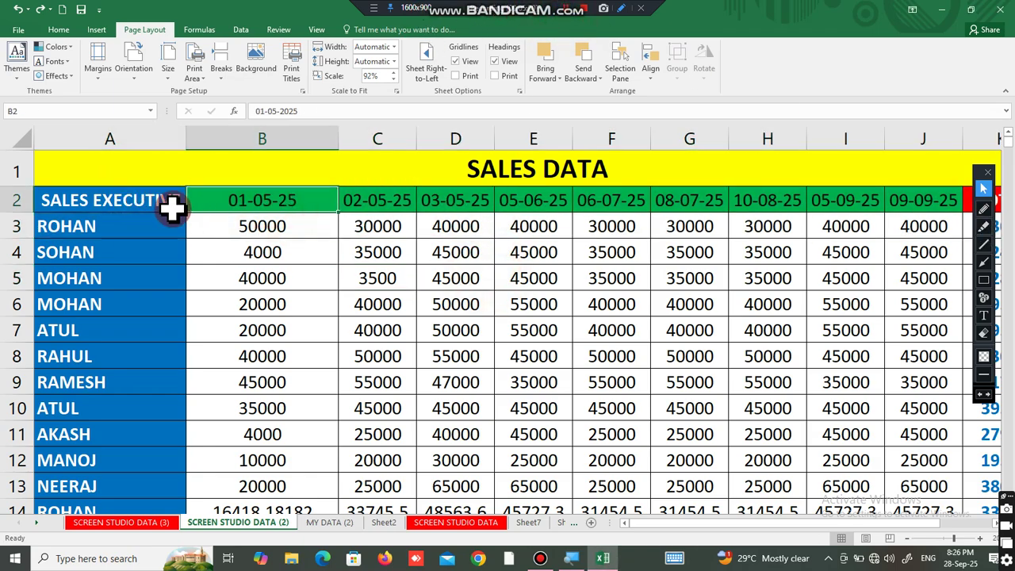
Page through the print preview to page 4, inspect the top rows for column headings, and return to the worksheet.
{"action": "key", "text": "ctrl+p"}
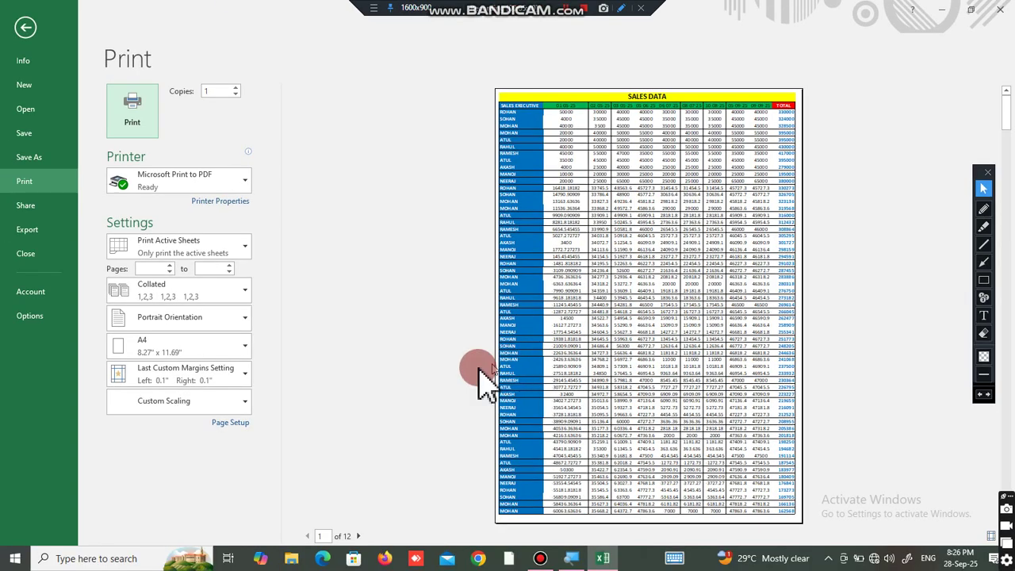
{"action": "left_click", "coordinate": [358, 536]}
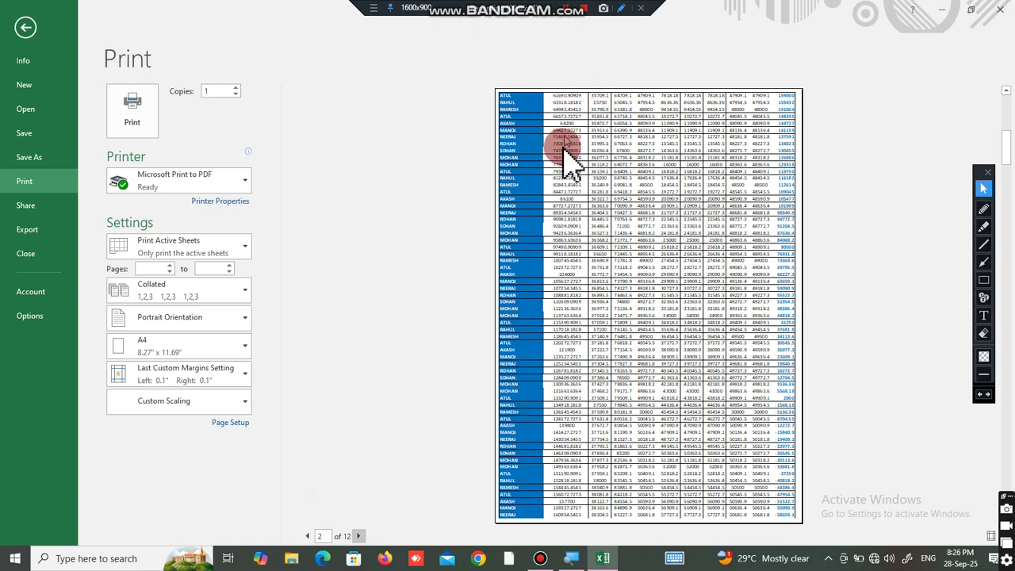
{"action": "left_click", "coordinate": [363, 536]}
{"action": "left_click", "coordinate": [364, 536]}
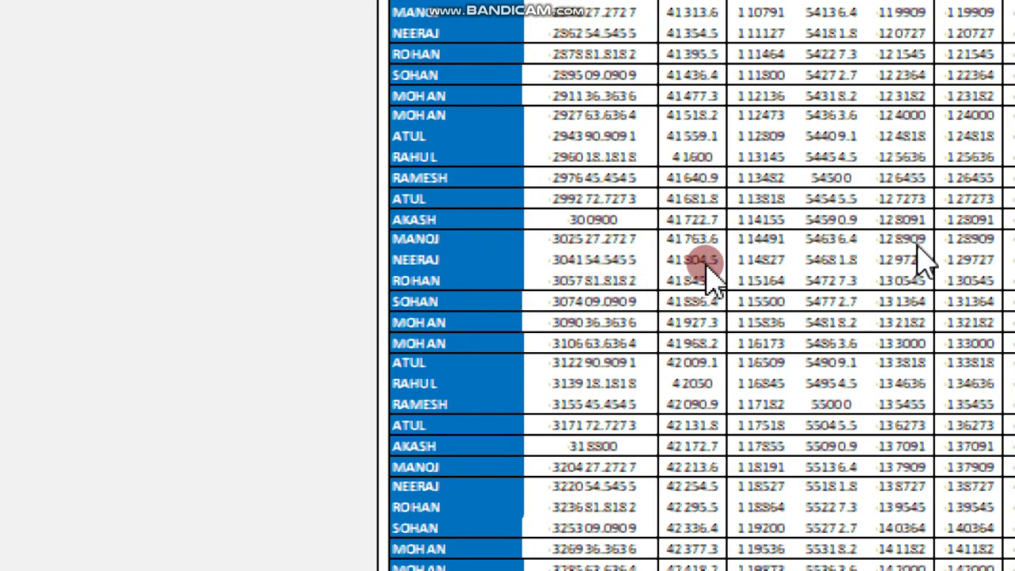
{"action": "scroll", "coordinate": [773, 266], "scroll_direction": "up", "scroll_amount": 5}
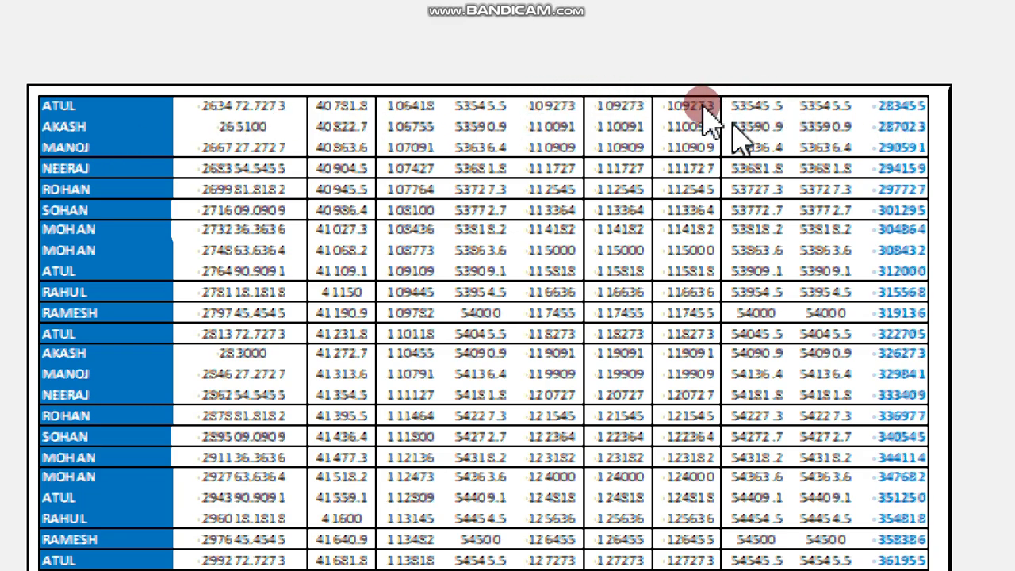
{"action": "left_click", "coordinate": [608, 141]}
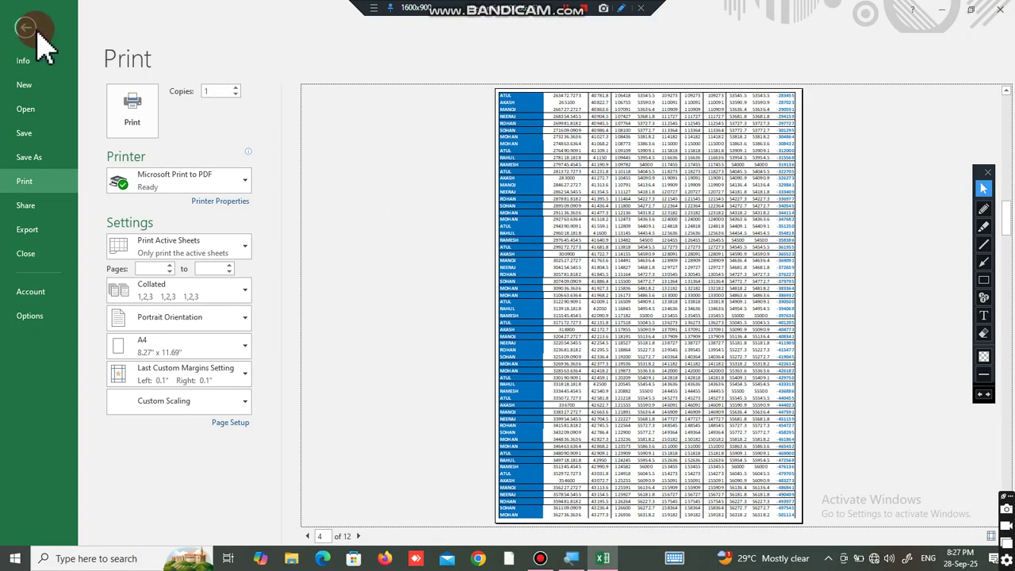
{"action": "left_click", "coordinate": [25, 28]}
Set header row 2 ($2:$2) as the print title row to repeat at the top of every page.
{"action": "left_click", "coordinate": [308, 260]}
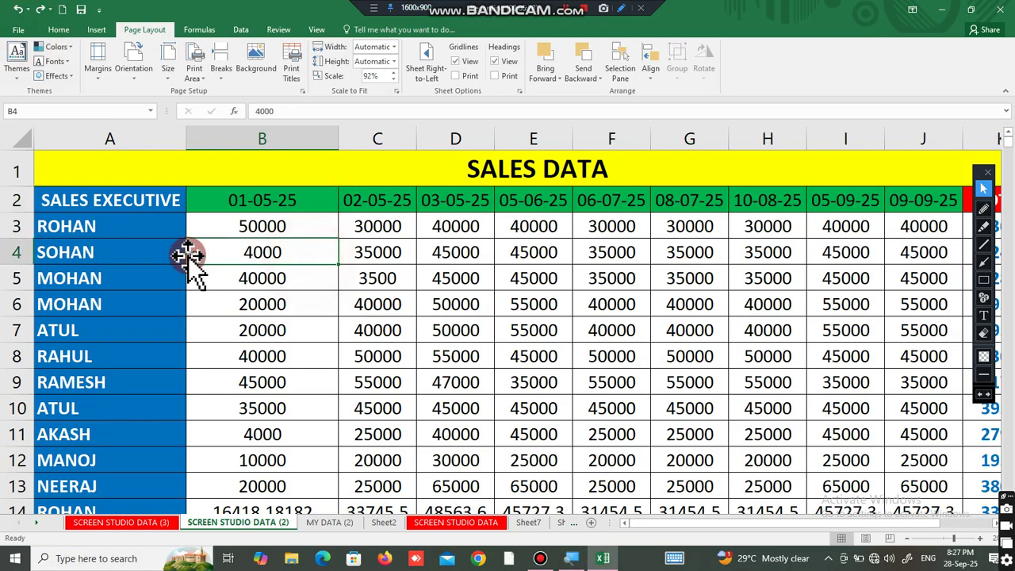
{"action": "scroll", "coordinate": [286, 115], "scroll_direction": "down", "scroll_amount": 1}
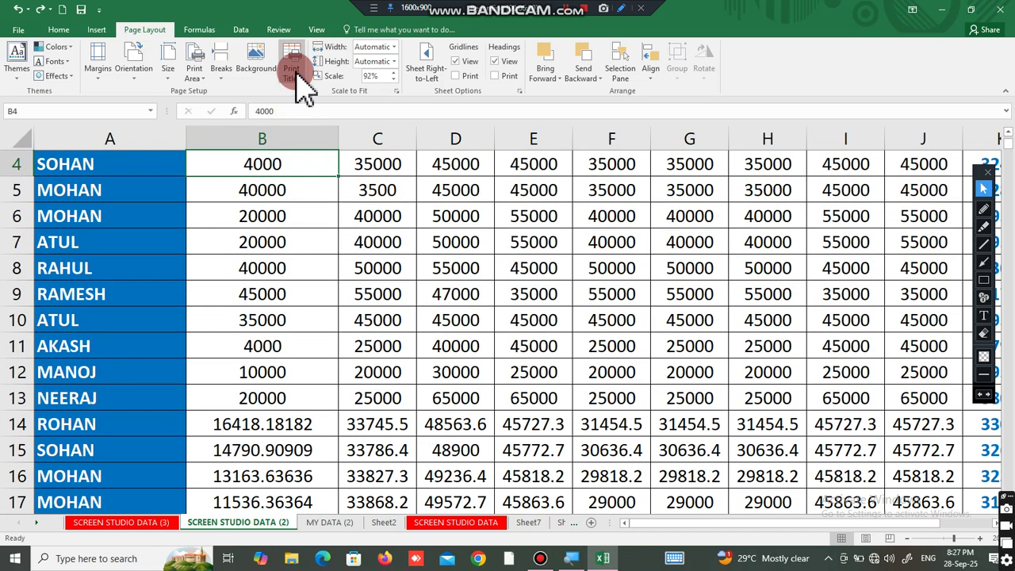
{"action": "left_click", "coordinate": [294, 71]}
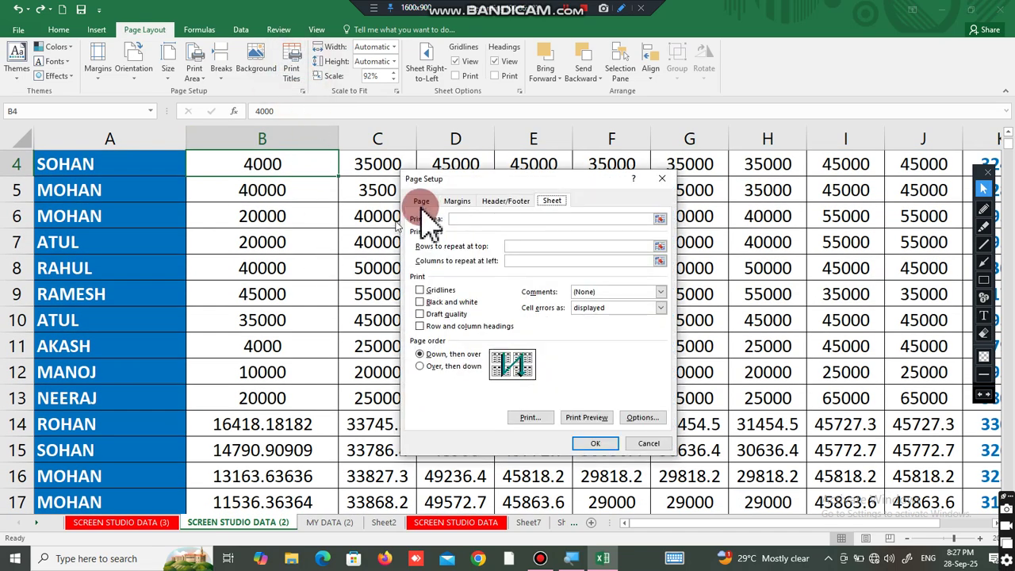
{"action": "left_click", "coordinate": [528, 246]}
{"action": "scroll", "coordinate": [531, 252], "scroll_direction": "up", "scroll_amount": 1}
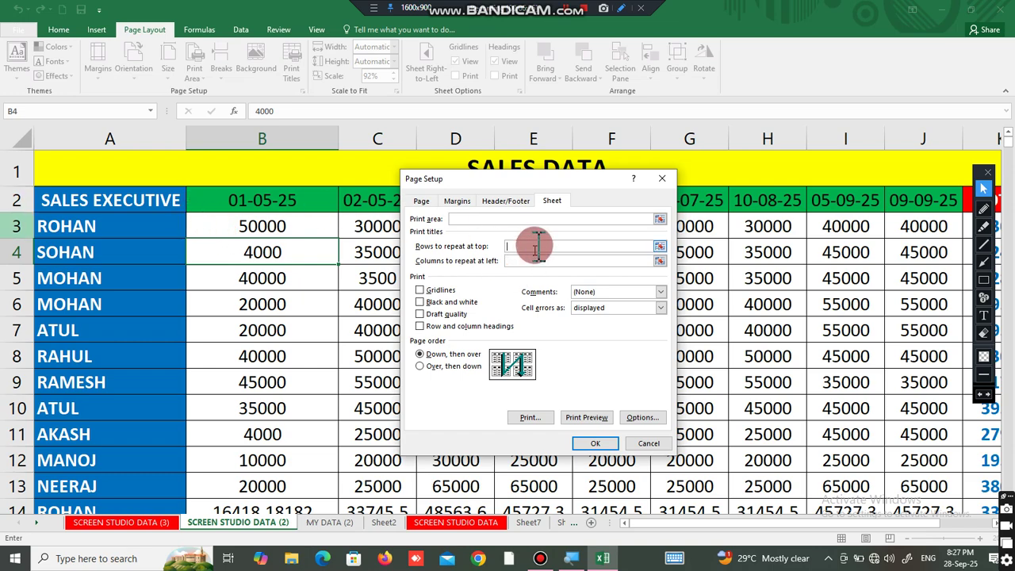
{"action": "left_click", "coordinate": [16, 197]}
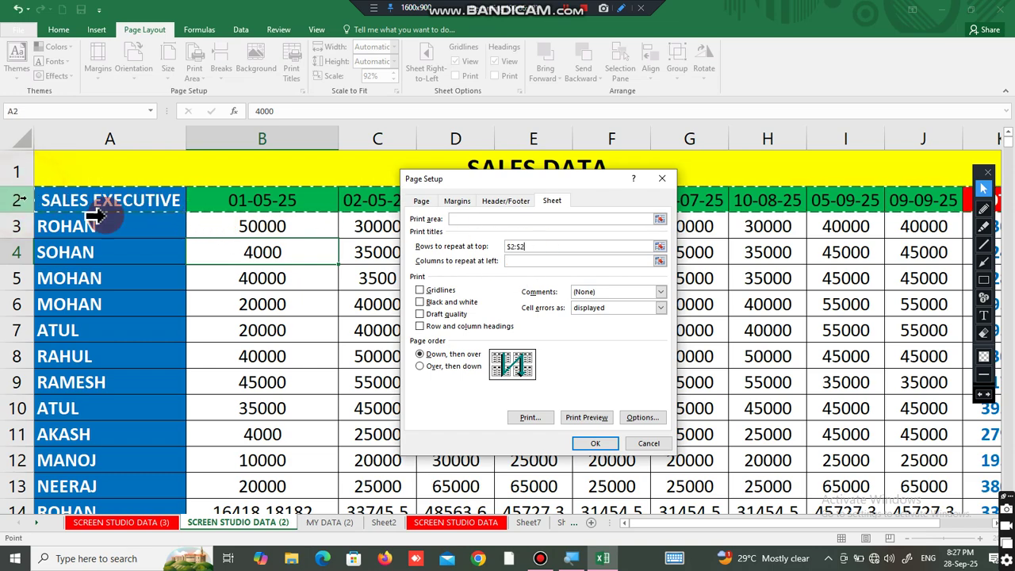
{"action": "left_click", "coordinate": [595, 443]}
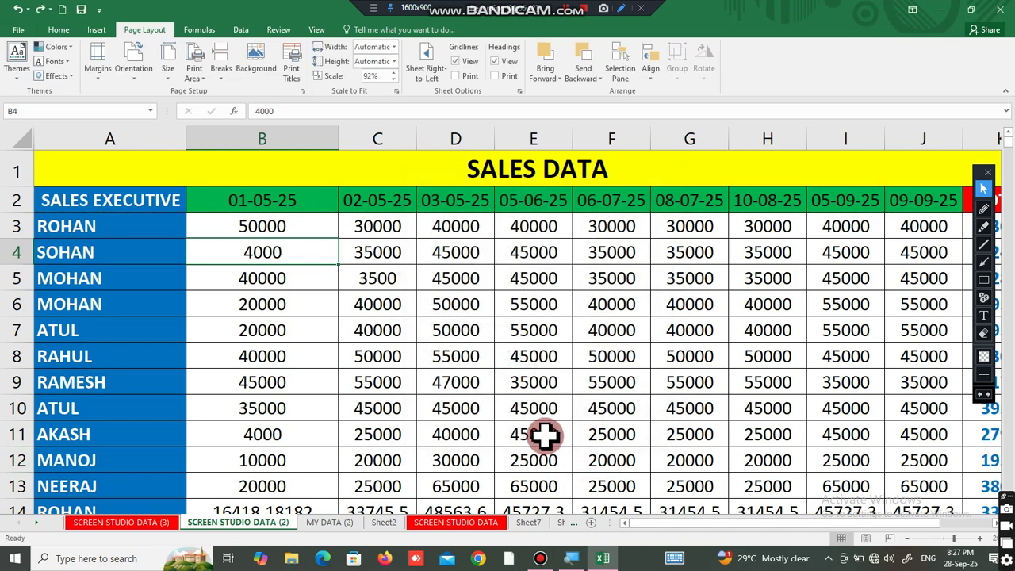
Page through the print preview up to page 11 to check the repeated header row, and return to the worksheet.
{"action": "key", "text": "ctrl+p"}
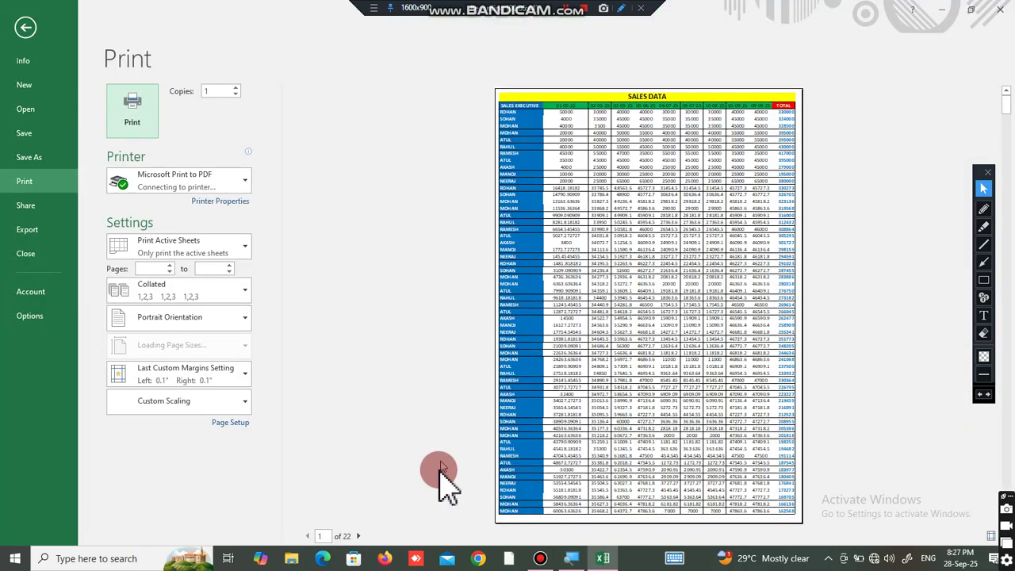
{"action": "left_click", "coordinate": [358, 536]}
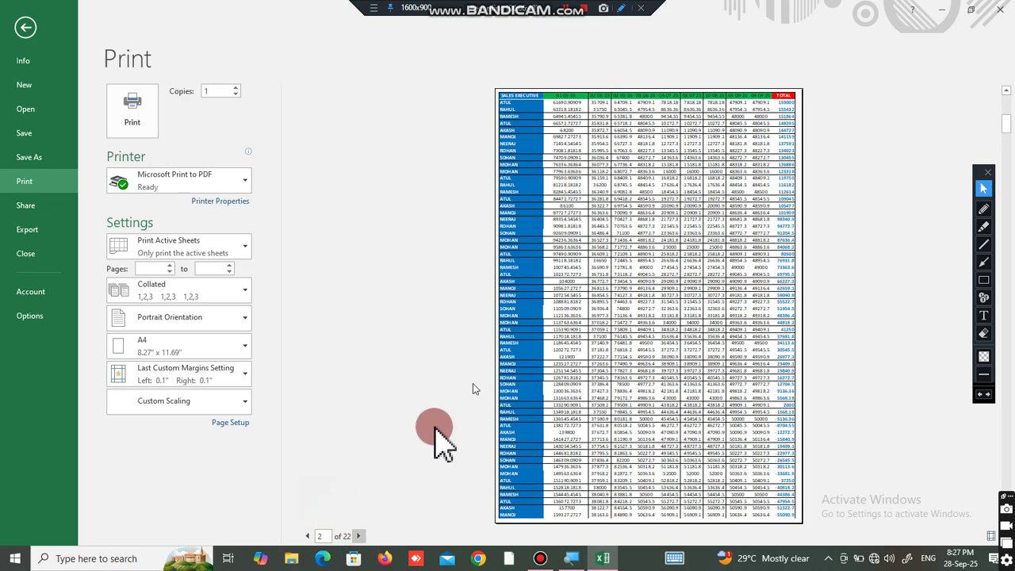
{"action": "left_click", "coordinate": [358, 536]}
{"action": "left_click", "coordinate": [356, 537]}
{"action": "left_click", "coordinate": [356, 537]}
{"action": "left_click", "coordinate": [356, 537]}
{"action": "left_click", "coordinate": [357, 537]}
{"action": "left_click", "coordinate": [356, 537]}
{"action": "left_click", "coordinate": [356, 537]}
{"action": "left_click", "coordinate": [357, 537]}
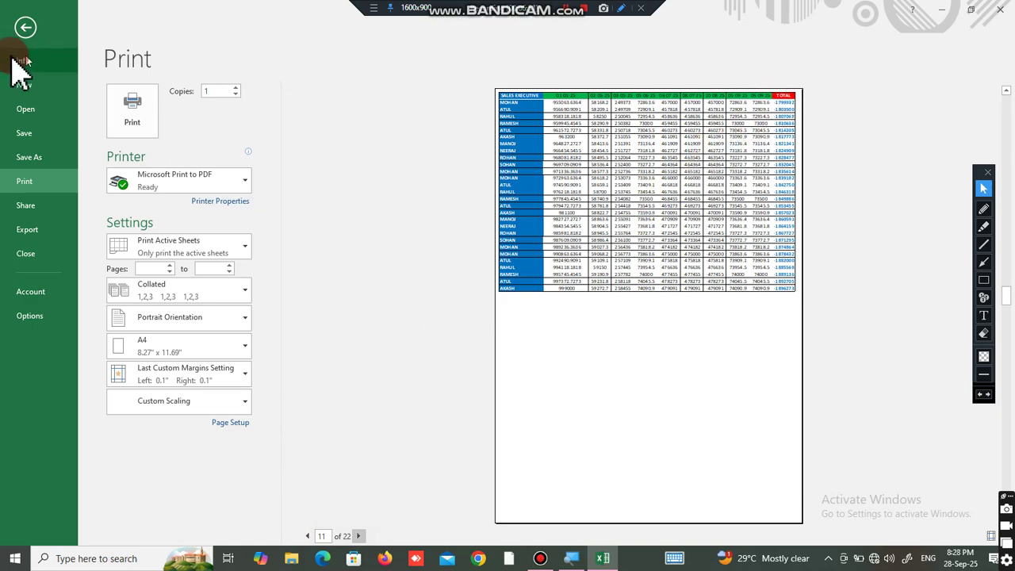
{"action": "left_click", "coordinate": [25, 29]}
{"action": "left_click", "coordinate": [344, 337]}
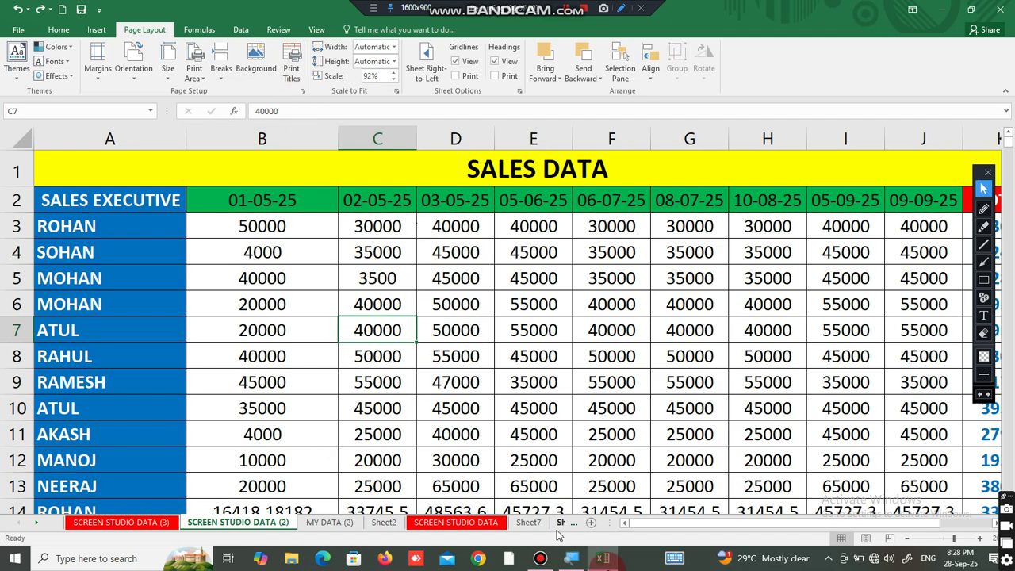
Insert a copy of the 09-09-25 column at column J, and add two blank columns before it.
{"action": "left_click_drag", "start_coordinate": [733, 525], "coordinate": [857, 524]}
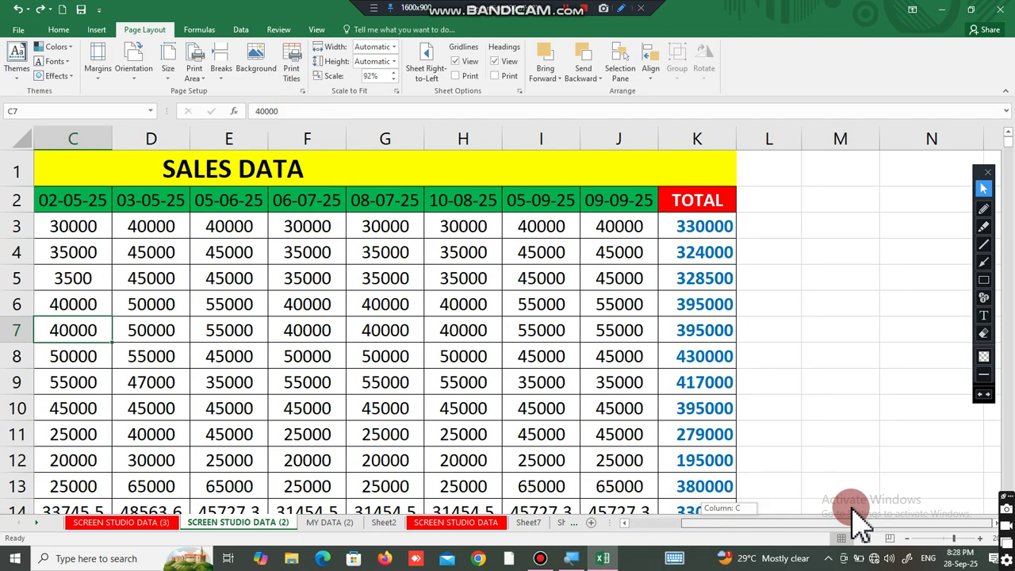
{"action": "left_click", "coordinate": [610, 136]}
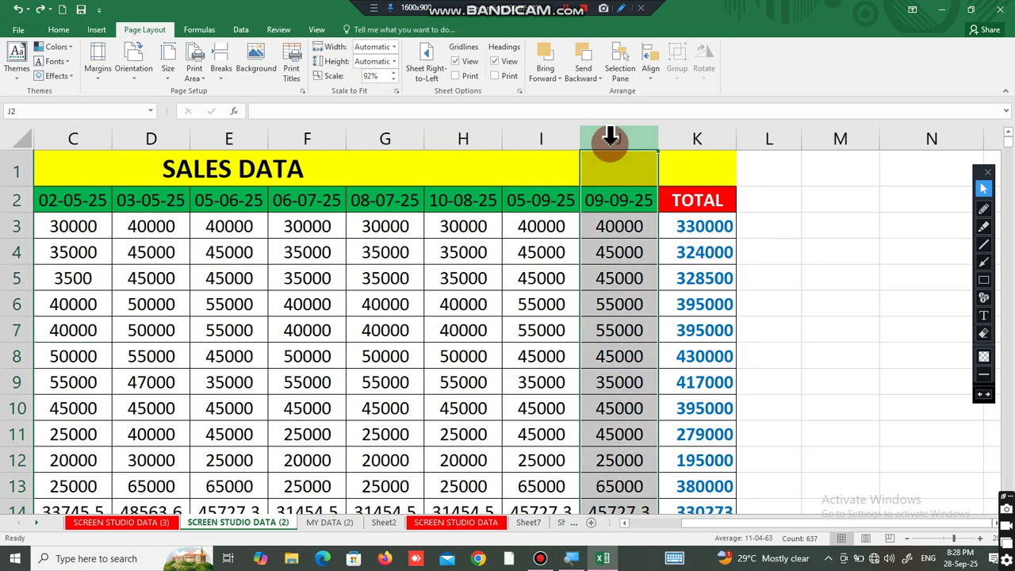
{"action": "key", "text": "ctrl+c"}
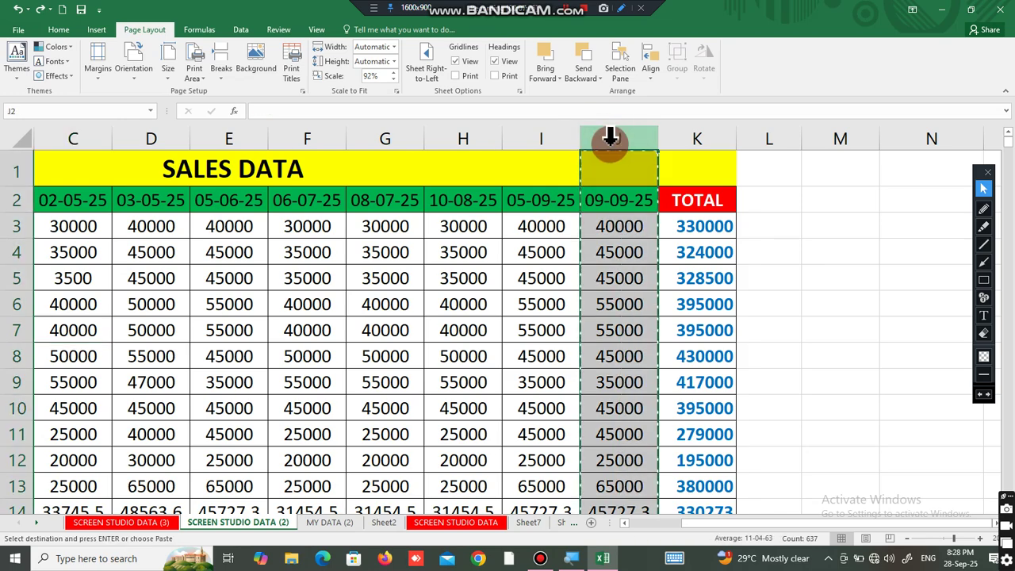
{"action": "key", "text": "ctrl+shift+plus"}
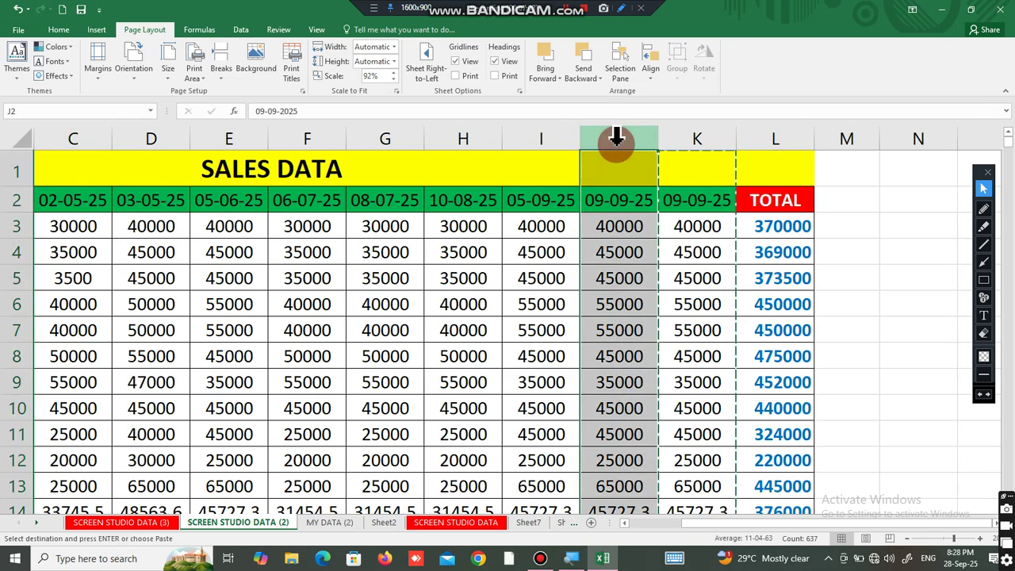
{"action": "key", "text": "Escape"}
{"action": "key", "text": "ctrl+shift+plus"}
{"action": "key", "text": "ctrl+shift+plus"}
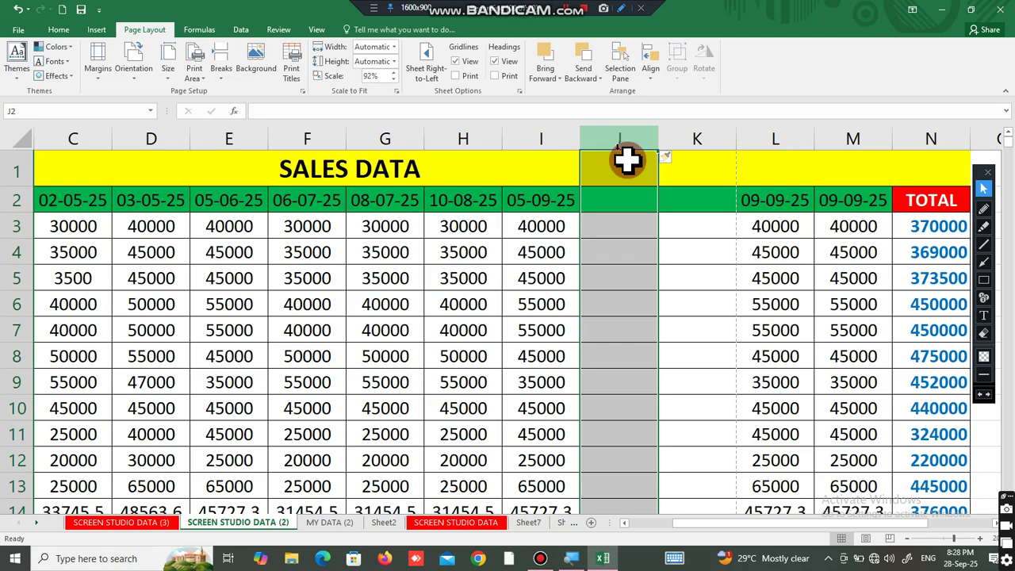
Copy the 09-09-25 data from column L into the blank columns J and K.
{"action": "left_click", "coordinate": [785, 127]}
{"action": "key", "text": "ctrl+c"}
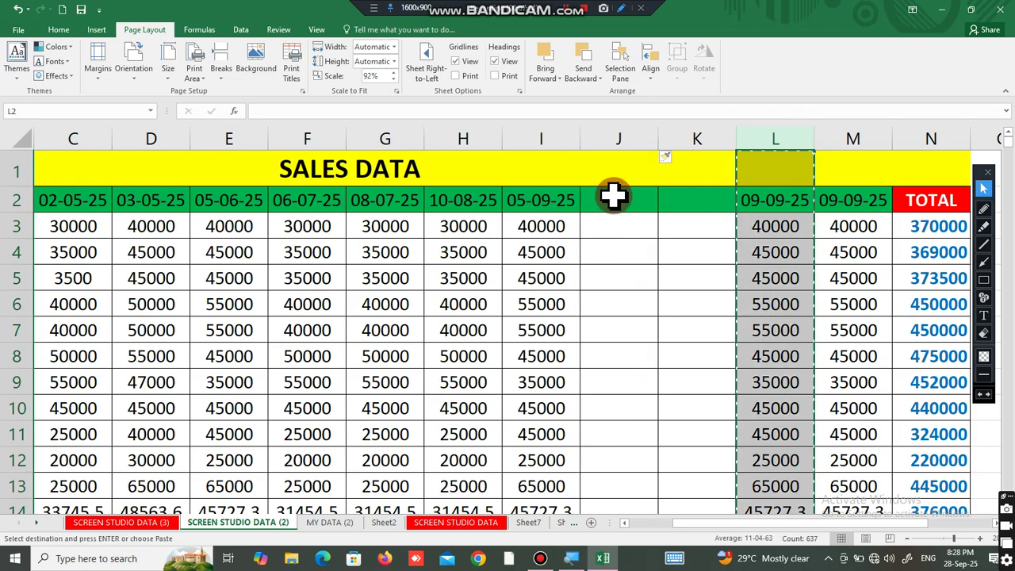
{"action": "left_click", "coordinate": [614, 197]}
{"action": "key", "text": "ctrl+v"}
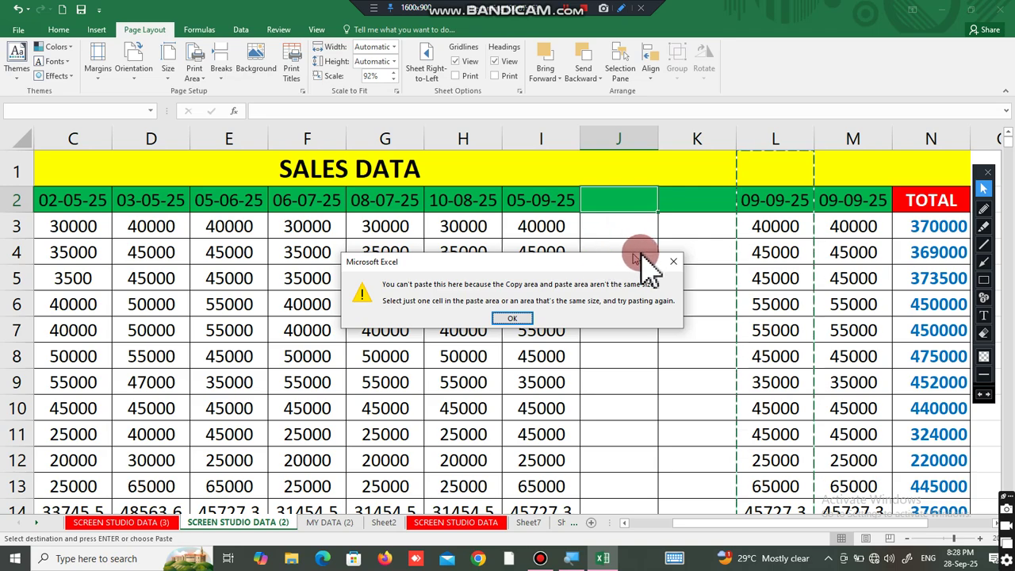
{"action": "left_click", "coordinate": [668, 260]}
{"action": "left_click", "coordinate": [608, 140]}
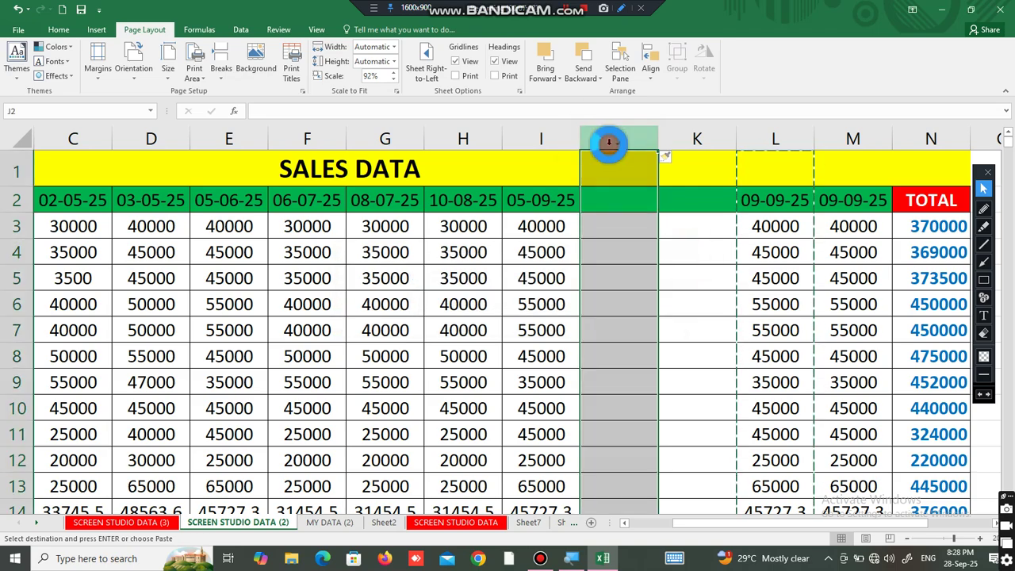
{"action": "key", "text": "ctrl+v"}
{"action": "left_click", "coordinate": [694, 131]}
{"action": "key", "text": "ctrl+v"}
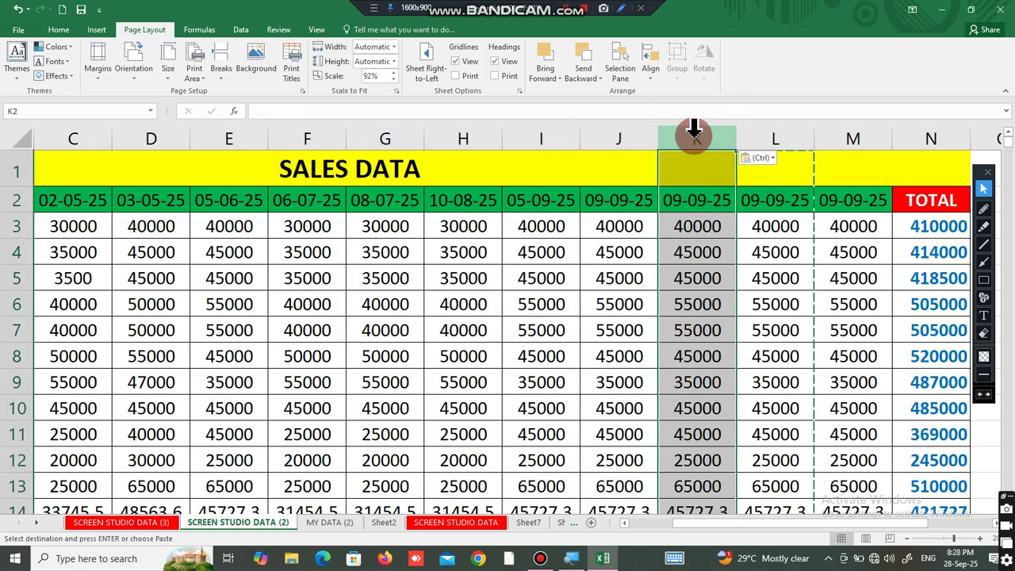
{"action": "left_click", "coordinate": [615, 277]}
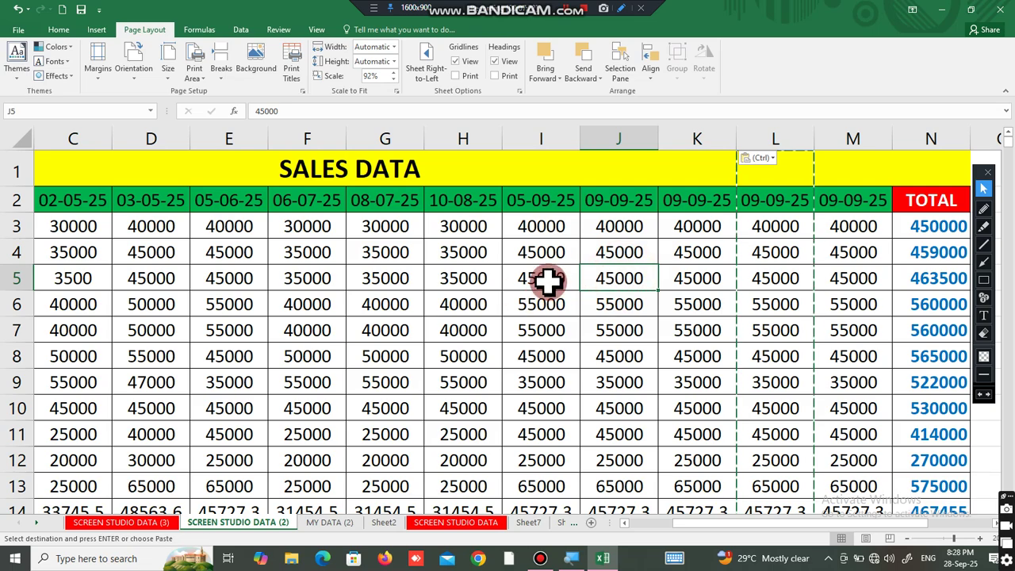
Check in the print preview how the widened table fits across the pages, and return to the worksheet.
{"action": "key", "text": "ctrl+p"}
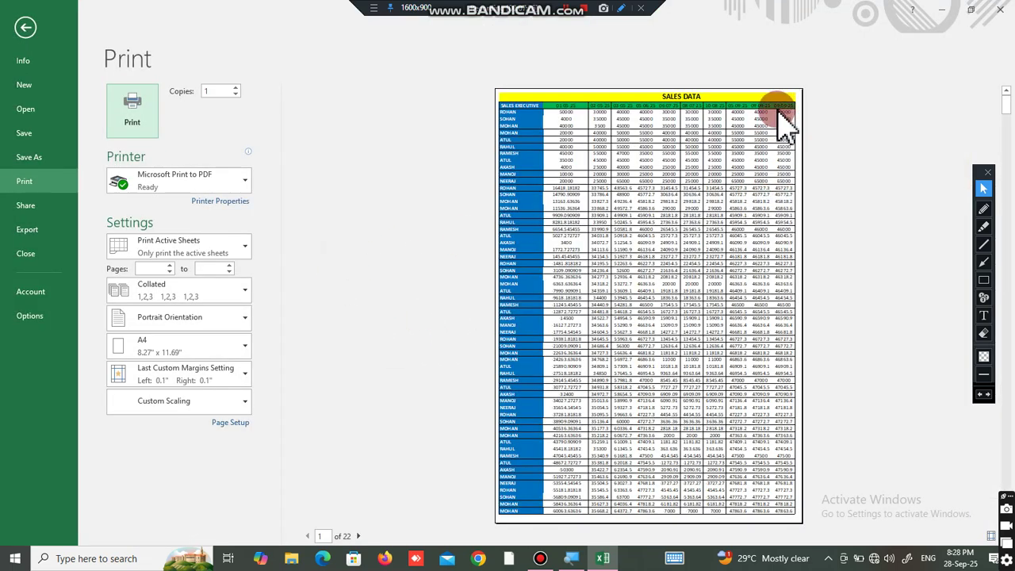
{"action": "left_click", "coordinate": [359, 537]}
{"action": "left_click", "coordinate": [24, 30]}
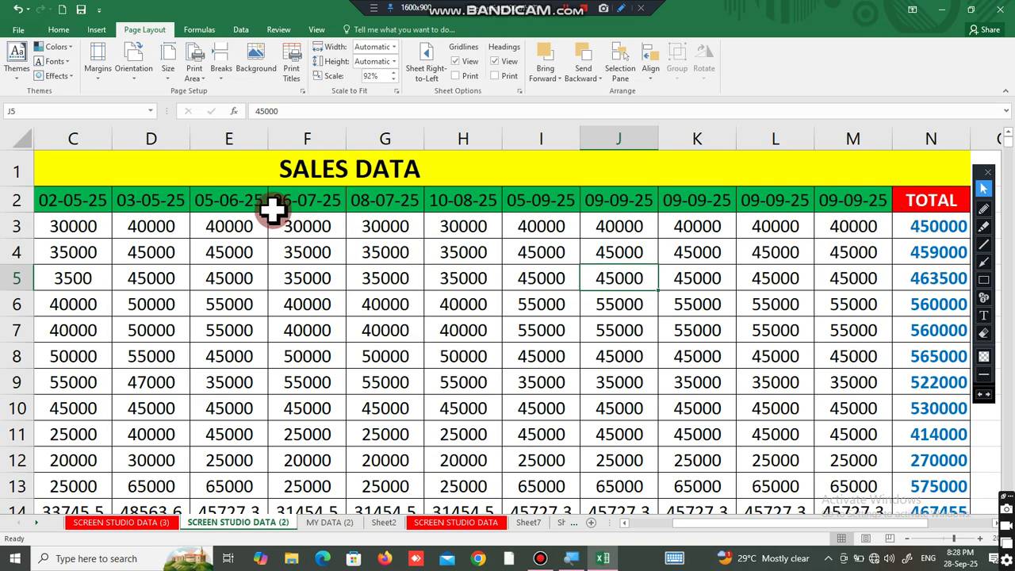
Switch the sheet to Page Break Preview and move the vertical page break to just after the TOTAL column.
{"action": "left_click", "coordinate": [170, 204]}
{"action": "left_click", "coordinate": [107, 204]}
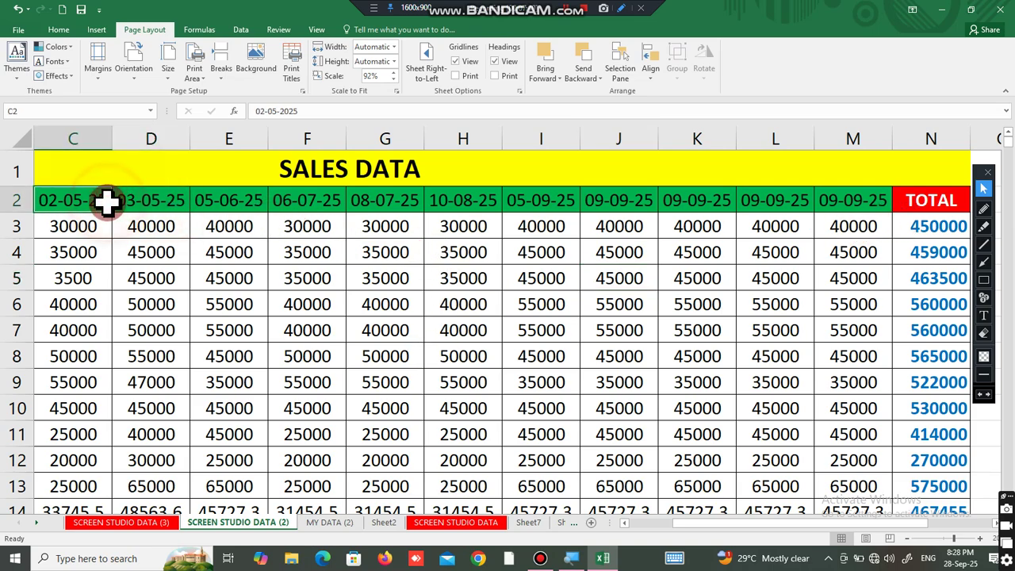
{"action": "left_click", "coordinate": [317, 29]}
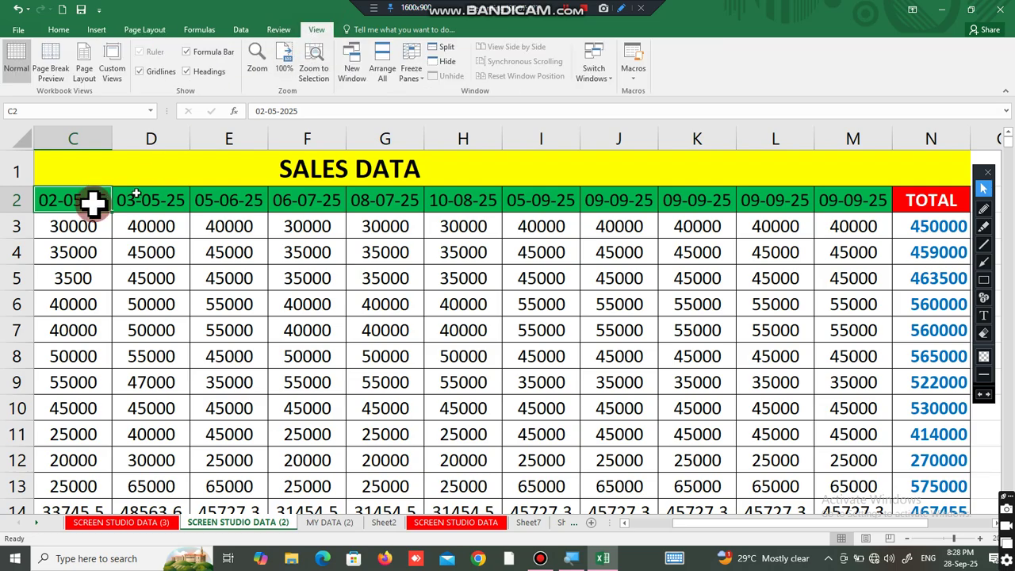
{"action": "left_click", "coordinate": [54, 77]}
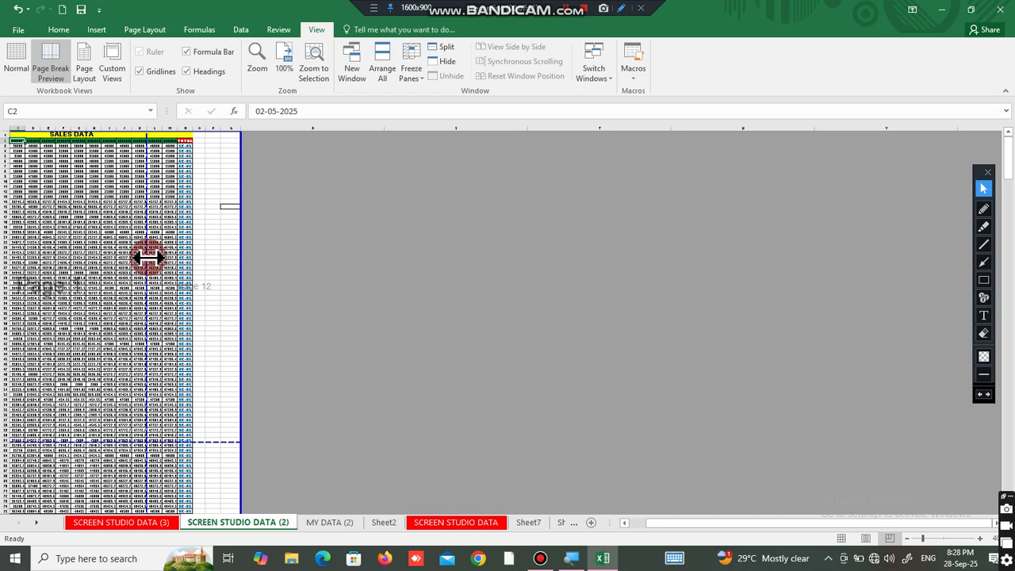
{"action": "left_click_drag", "start_coordinate": [147, 256], "coordinate": [194, 256]}
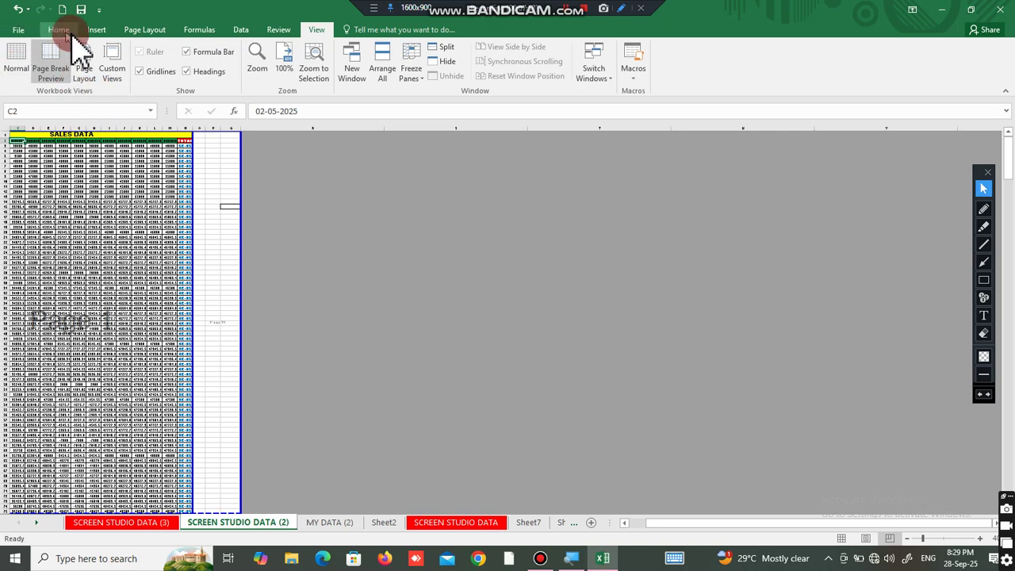
Check in the print preview how the table fits with the moved page break, and return to the worksheet.
{"action": "left_click", "coordinate": [24, 29]}
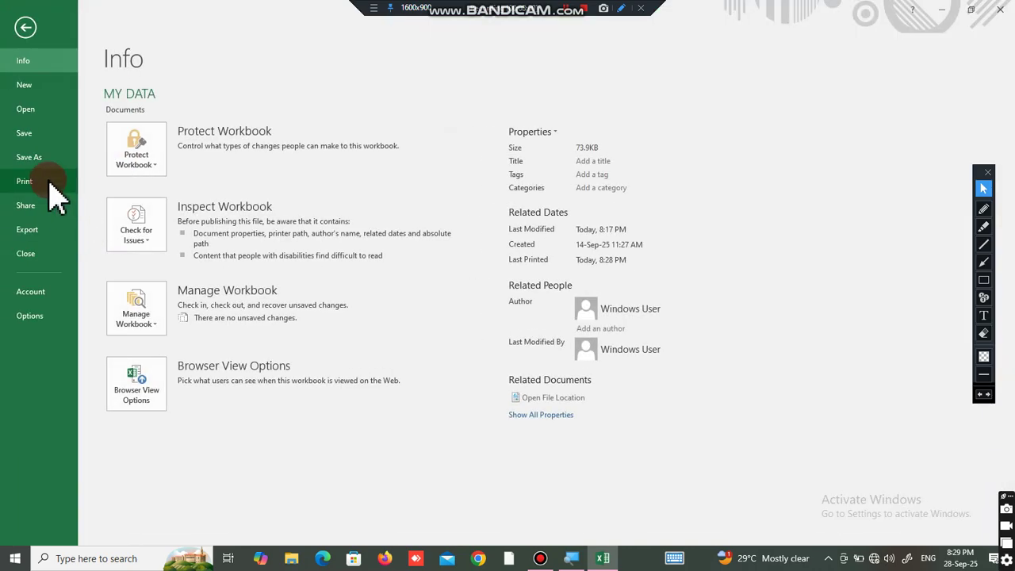
{"action": "left_click", "coordinate": [26, 182]}
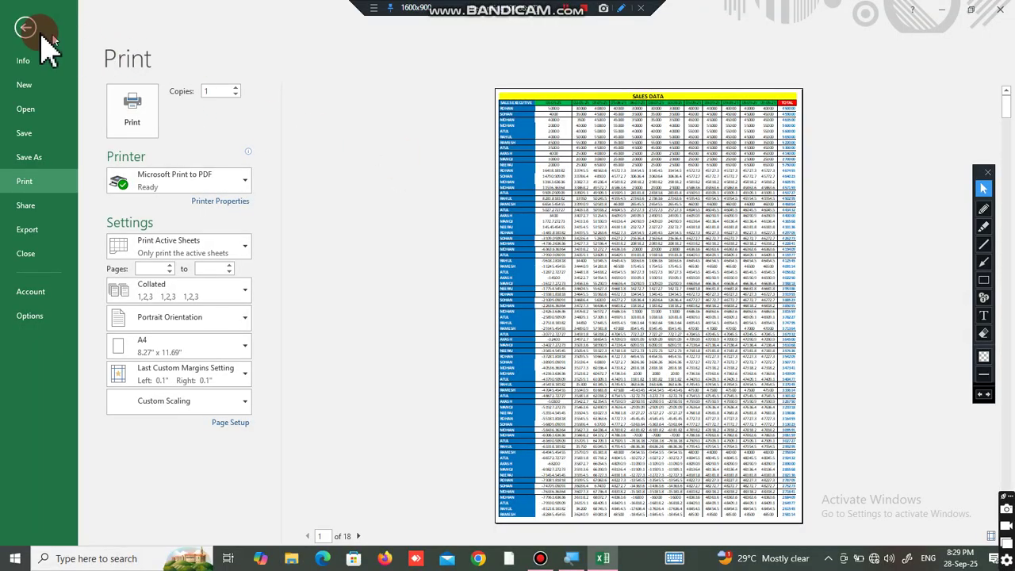
{"action": "left_click", "coordinate": [35, 36]}
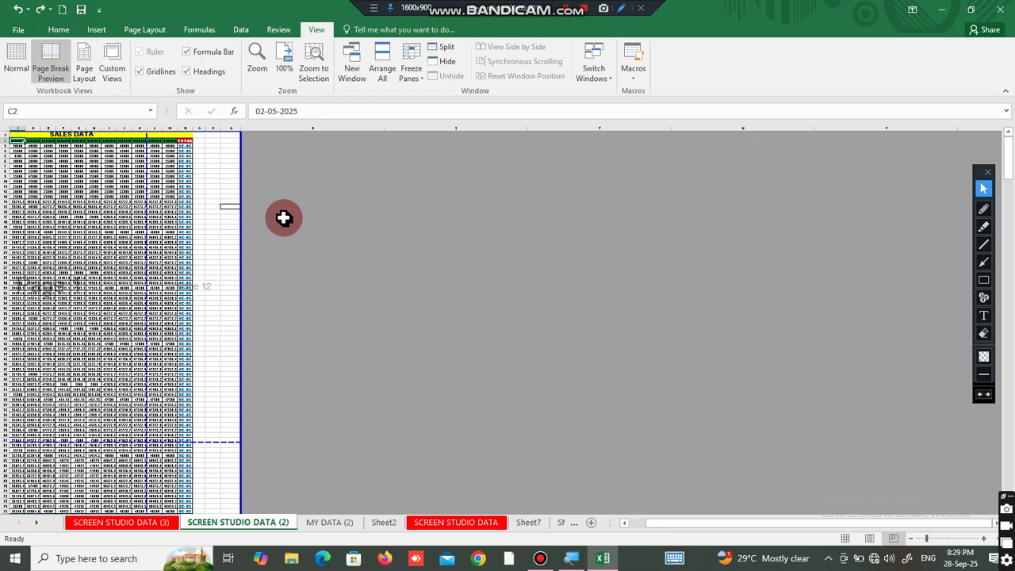
Undo the page break move and return the sheet to Normal view.
{"action": "key", "text": "alt+w"}
{"action": "key", "text": "l"}
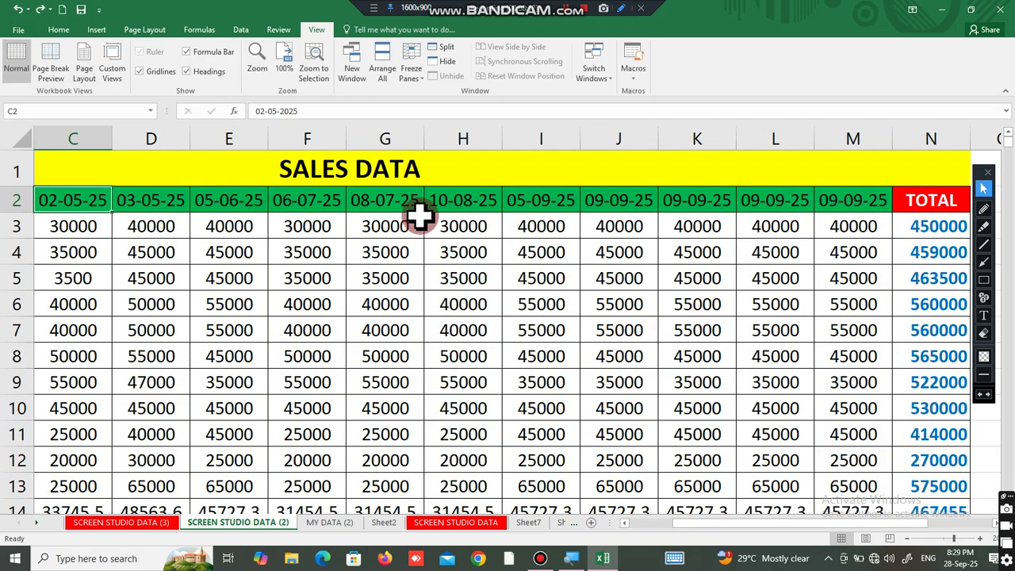
Select A1:N3, set the print scaling width to 1 page, and check the fit in the print preview.
{"action": "left_click", "coordinate": [286, 205]}
{"action": "left_click", "coordinate": [63, 32]}
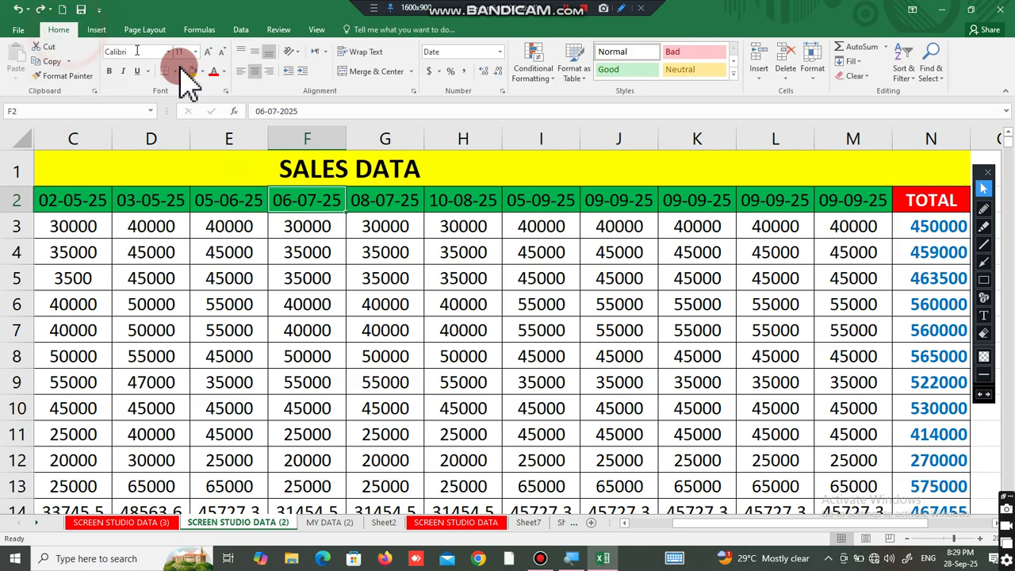
{"action": "left_click", "coordinate": [144, 32]}
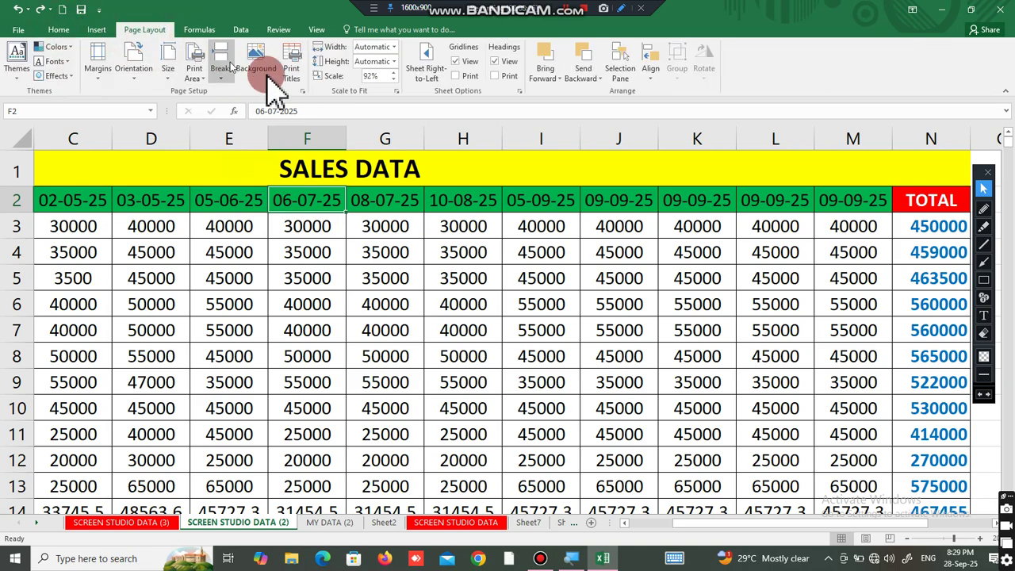
{"action": "left_click", "coordinate": [394, 48]}
{"action": "left_click", "coordinate": [193, 222]}
{"action": "left_click_drag", "start_coordinate": [184, 178], "coordinate": [740, 224]}
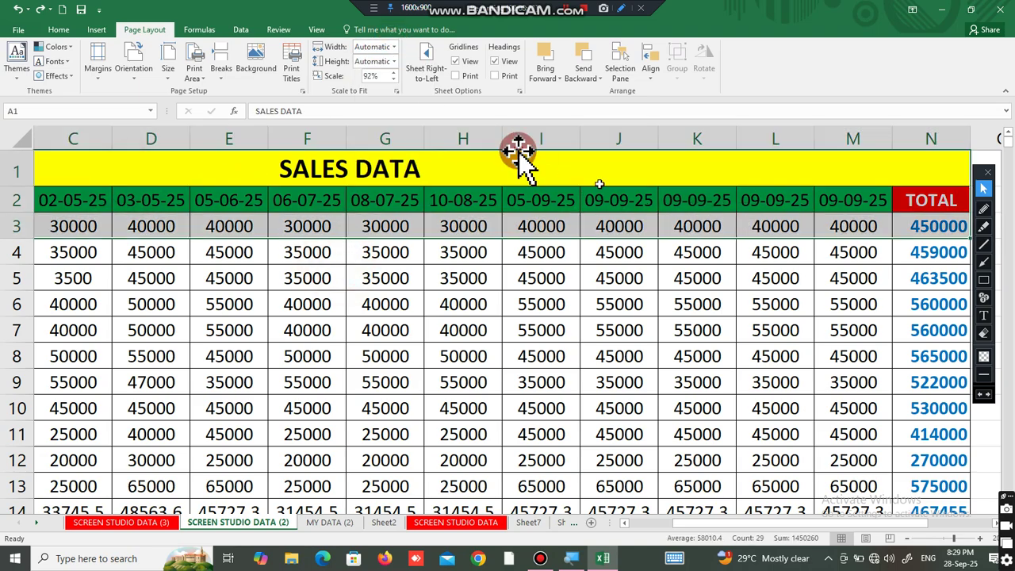
{"action": "left_click", "coordinate": [395, 49]}
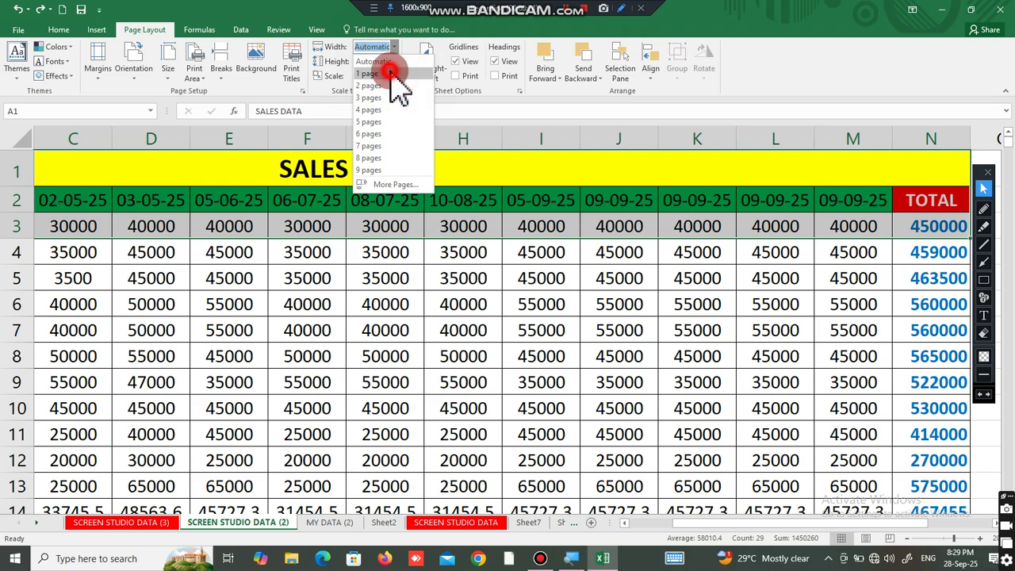
{"action": "left_click", "coordinate": [395, 74]}
{"action": "key", "text": "ctrl+p"}
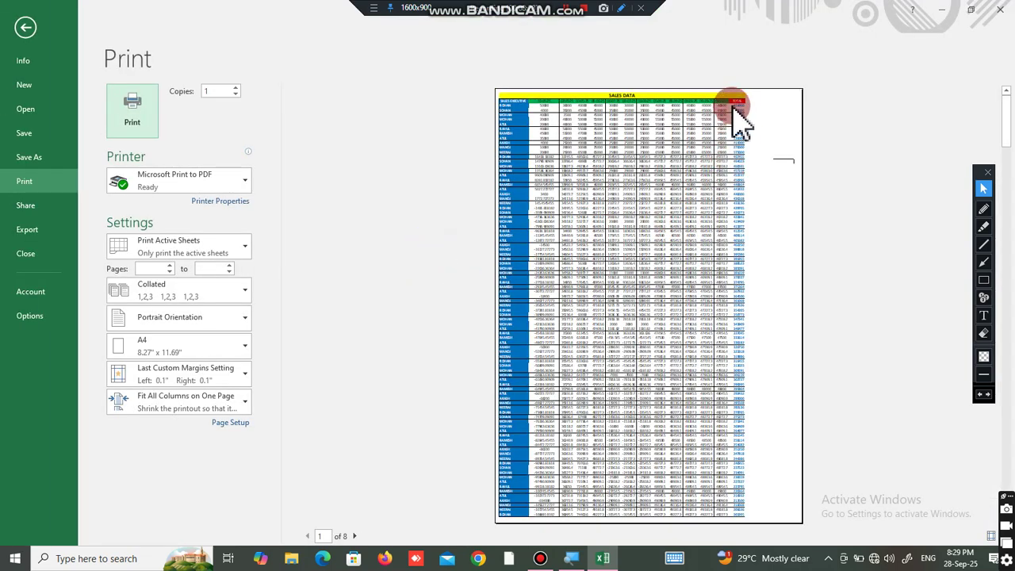
{"action": "left_click", "coordinate": [26, 29]}
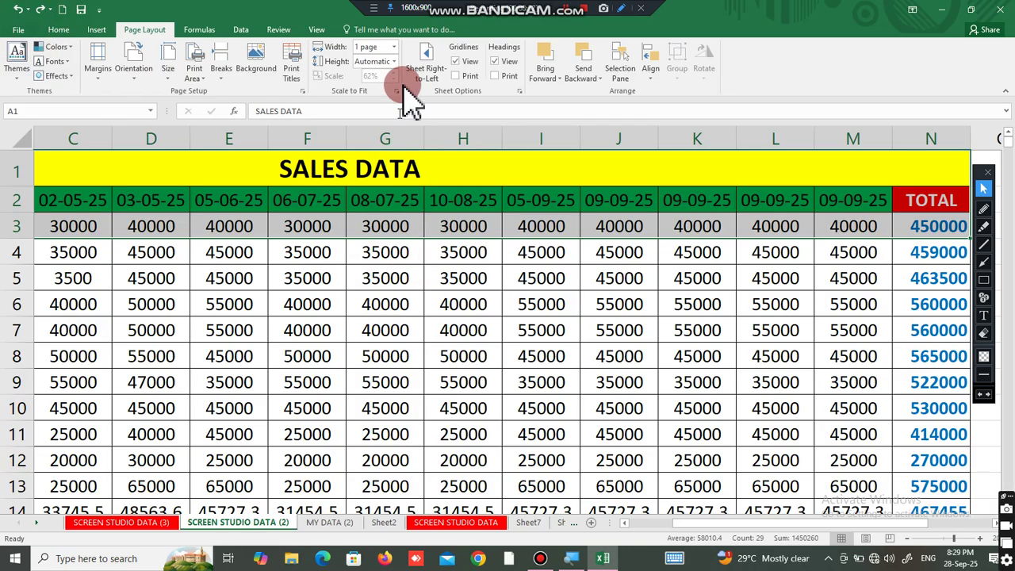
Try a print scaling height of 1 page, and reset both the height and the width to Automatic.
{"action": "left_click", "coordinate": [394, 62]}
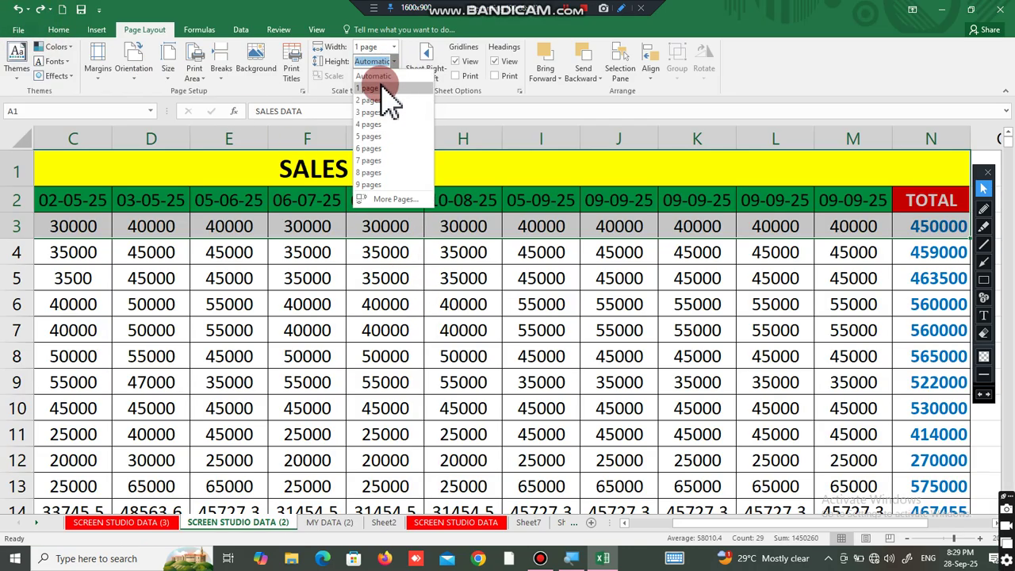
{"action": "left_click", "coordinate": [382, 88]}
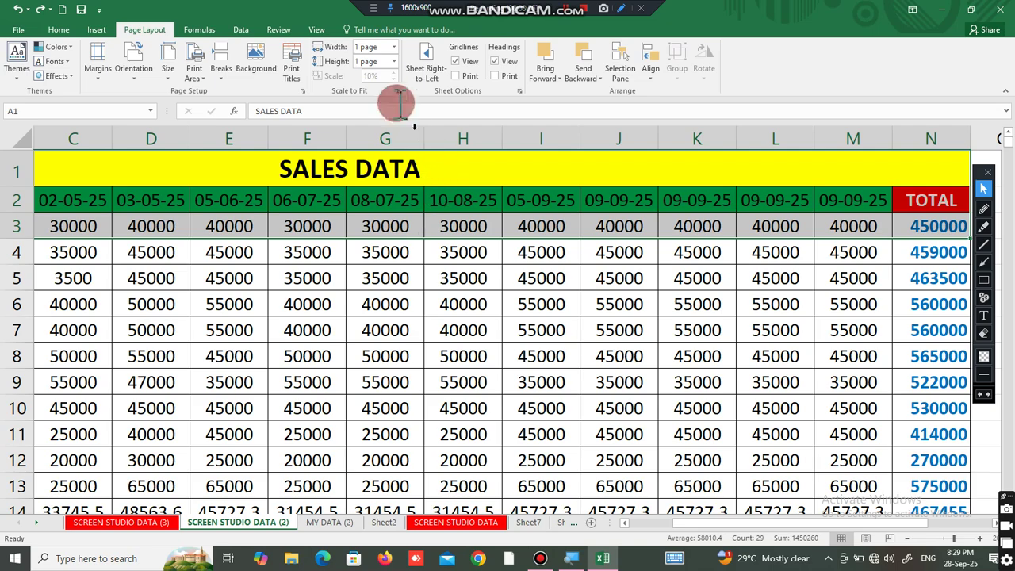
{"action": "left_click", "coordinate": [394, 62]}
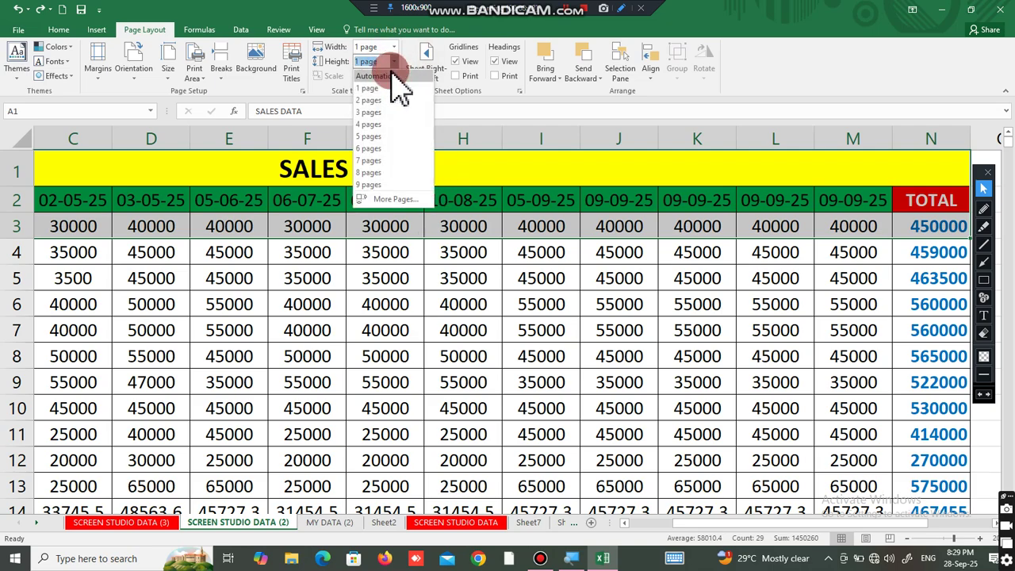
{"action": "left_click", "coordinate": [397, 87]}
{"action": "left_click", "coordinate": [393, 47]}
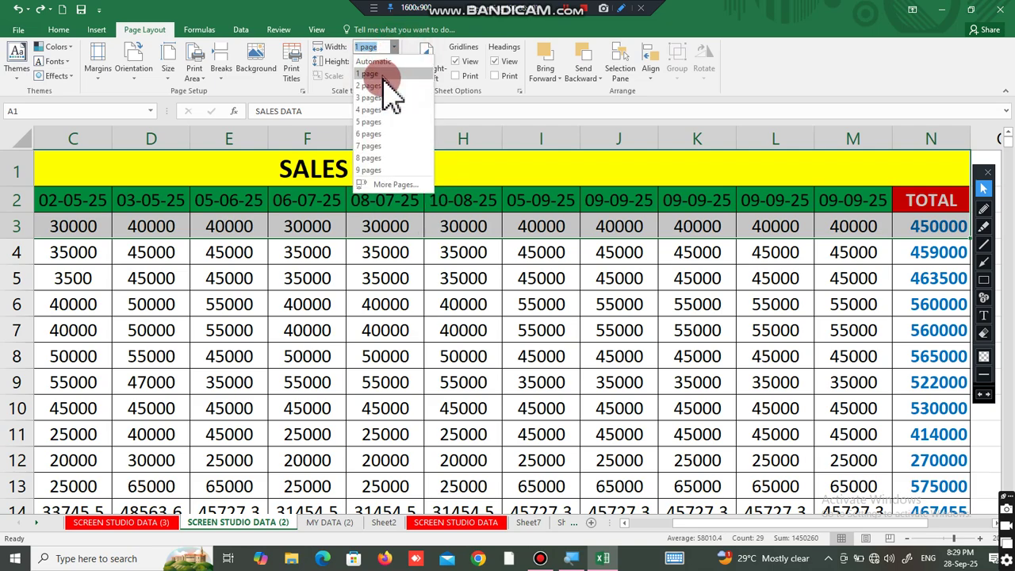
{"action": "left_click", "coordinate": [394, 63]}
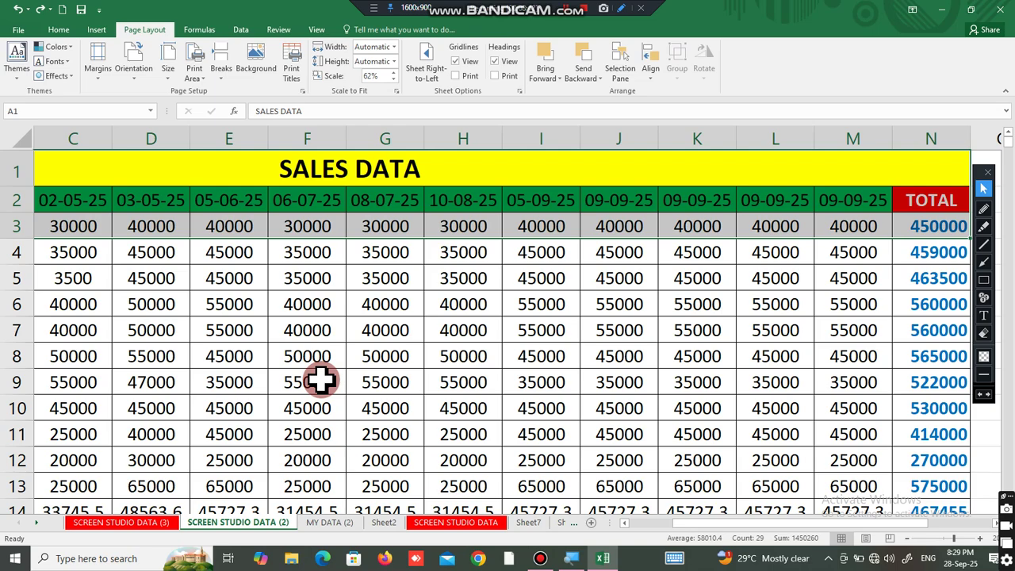